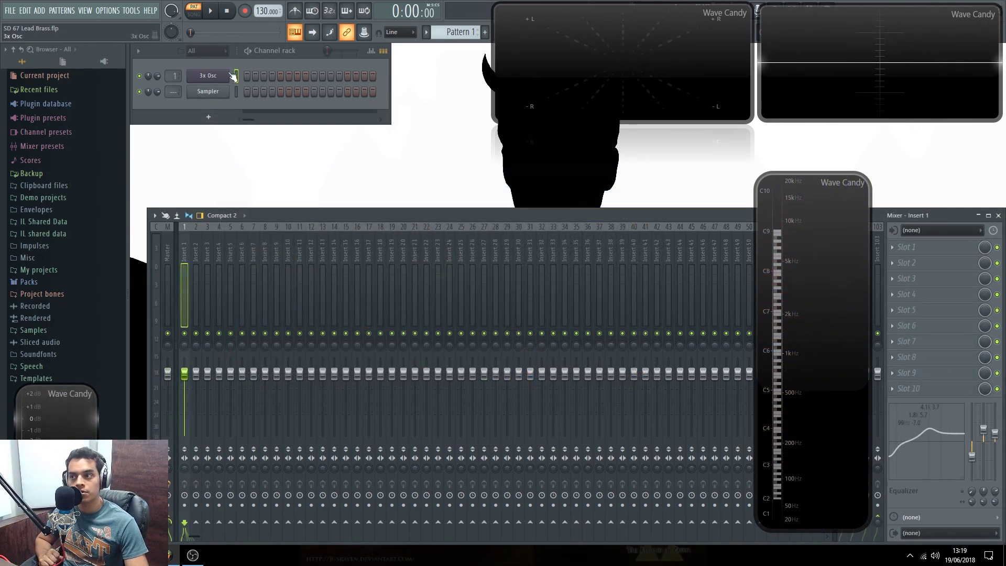
Insert a Sytrus synthesizer channel above the Sampler and load its Default preset.
{"action": "right_click", "coordinate": [212, 93]}
{"action": "mouse_move", "coordinate": [295, 172]}
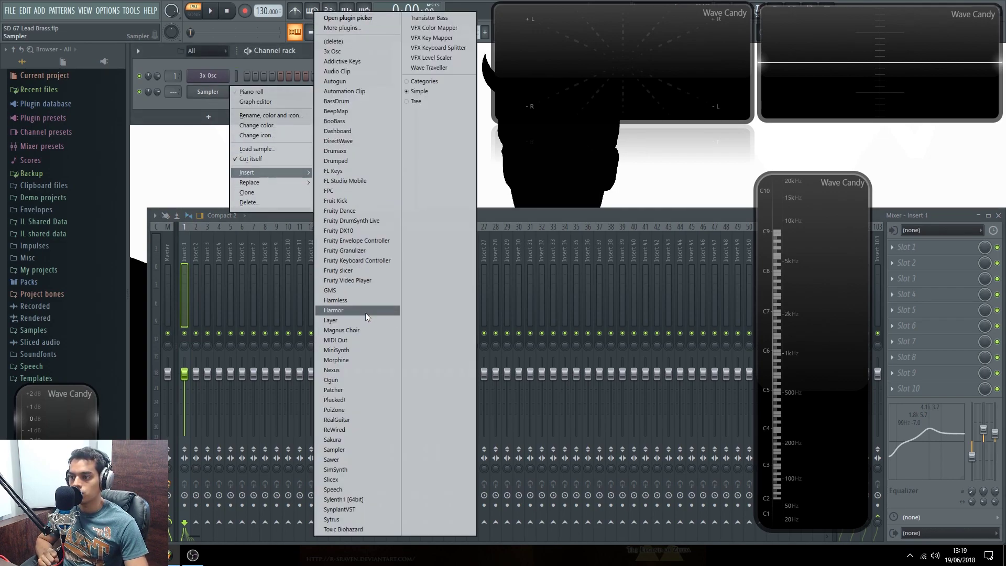
{"action": "left_click", "coordinate": [356, 518]}
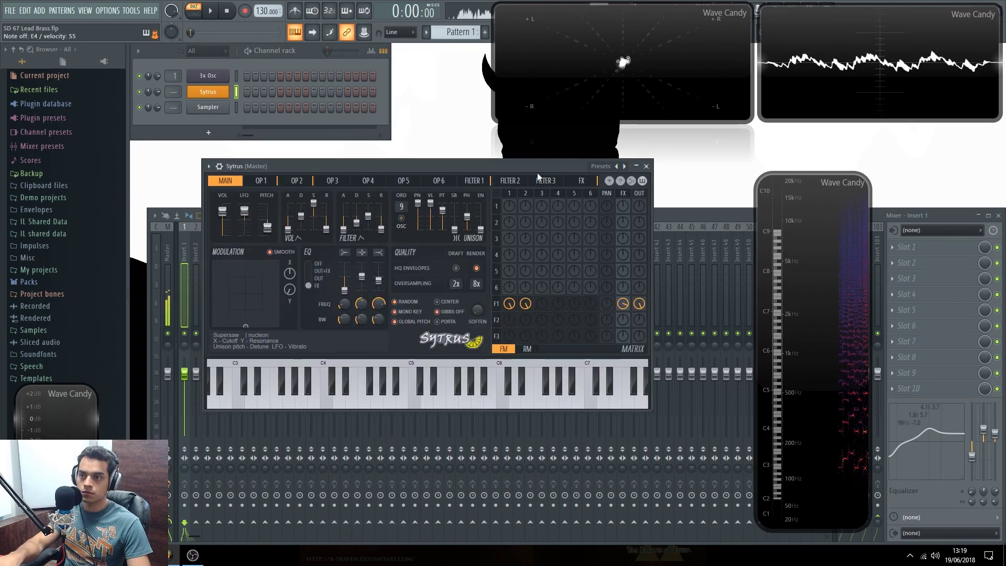
{"action": "left_click_drag", "start_coordinate": [529, 168], "coordinate": [536, 193]}
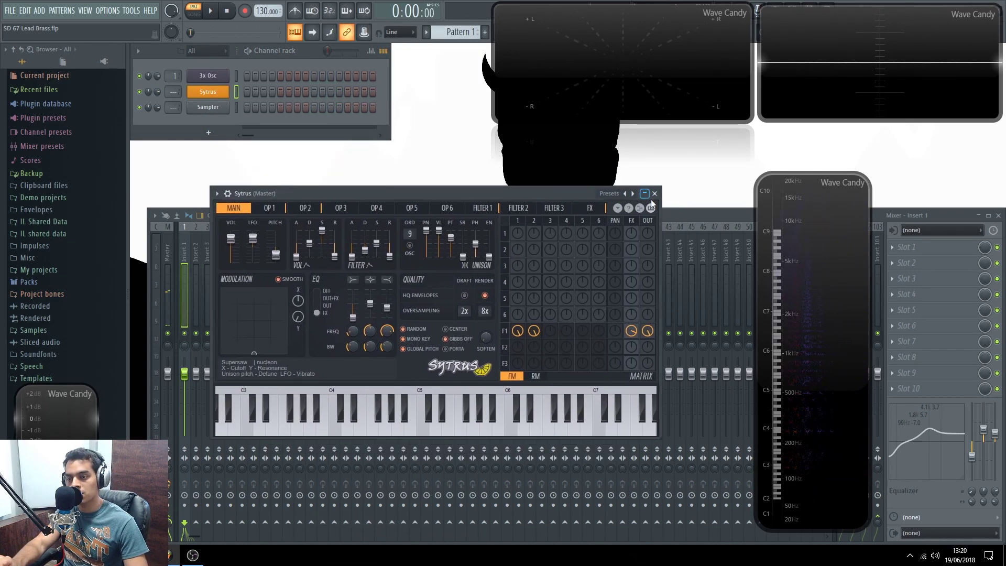
{"action": "right_click", "coordinate": [632, 193]}
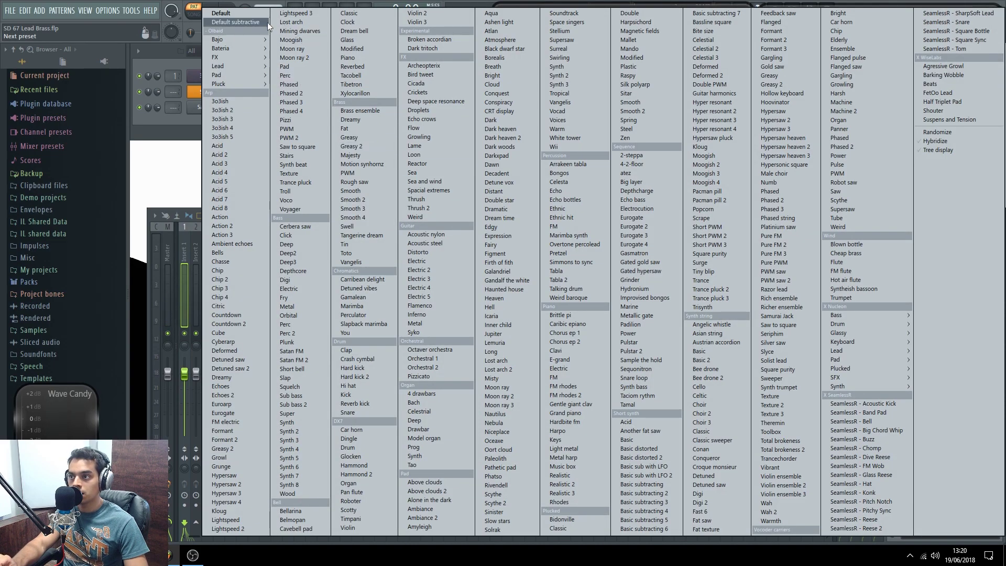
{"action": "left_click", "coordinate": [234, 15]}
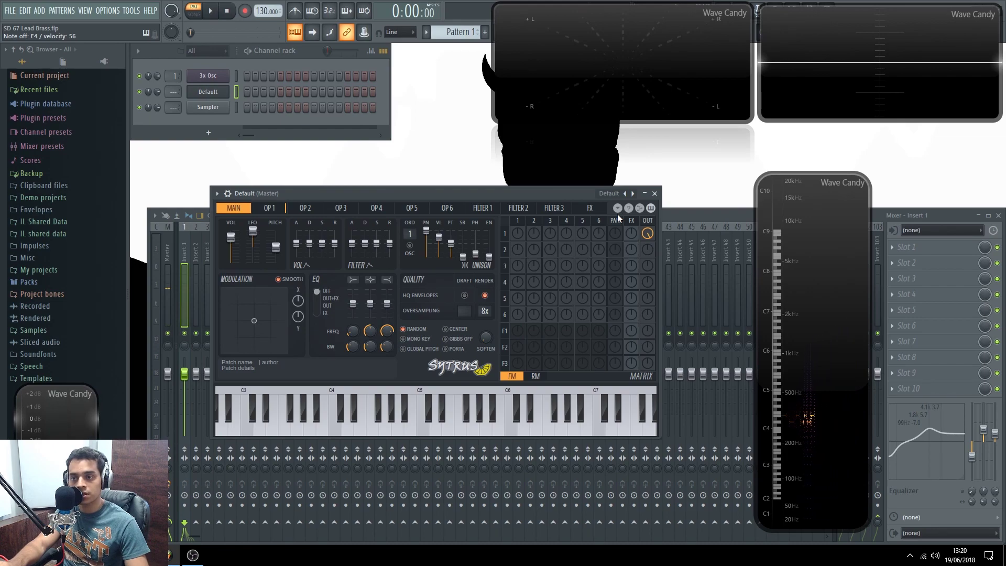
Give operator 1 a sawtooth waveform, enable its global phase and set the phase to 37%.
{"action": "left_click", "coordinate": [270, 209]}
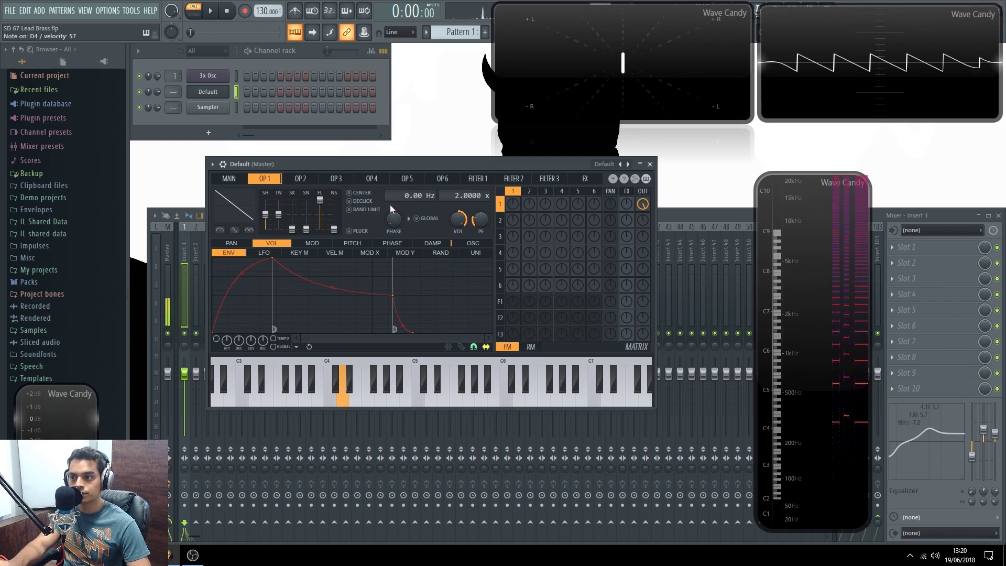
{"action": "left_click", "coordinate": [416, 217]}
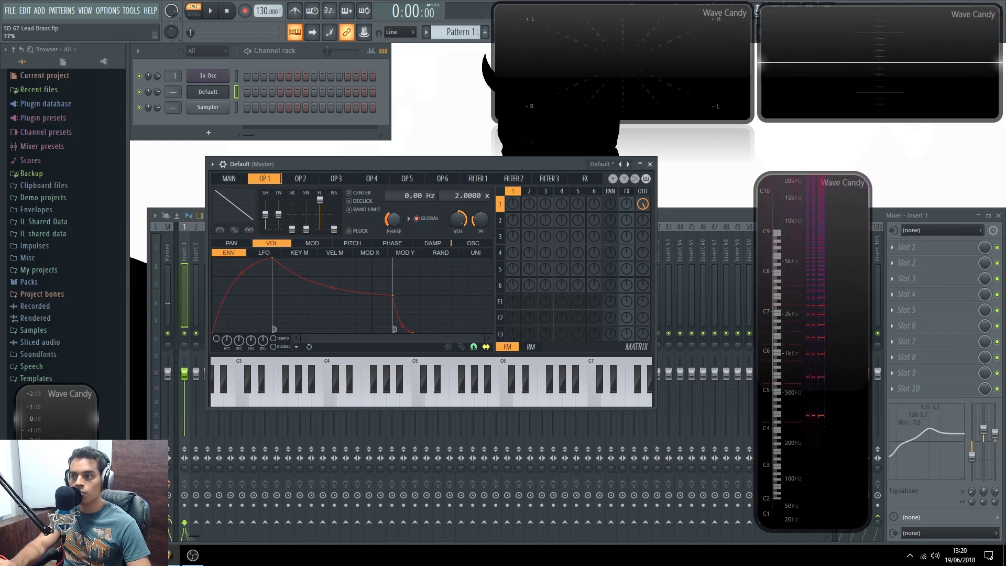
Set the main unison order to 5 voices and adjust the unison pitch detune while auditioning notes.
{"action": "left_click", "coordinate": [228, 178]}
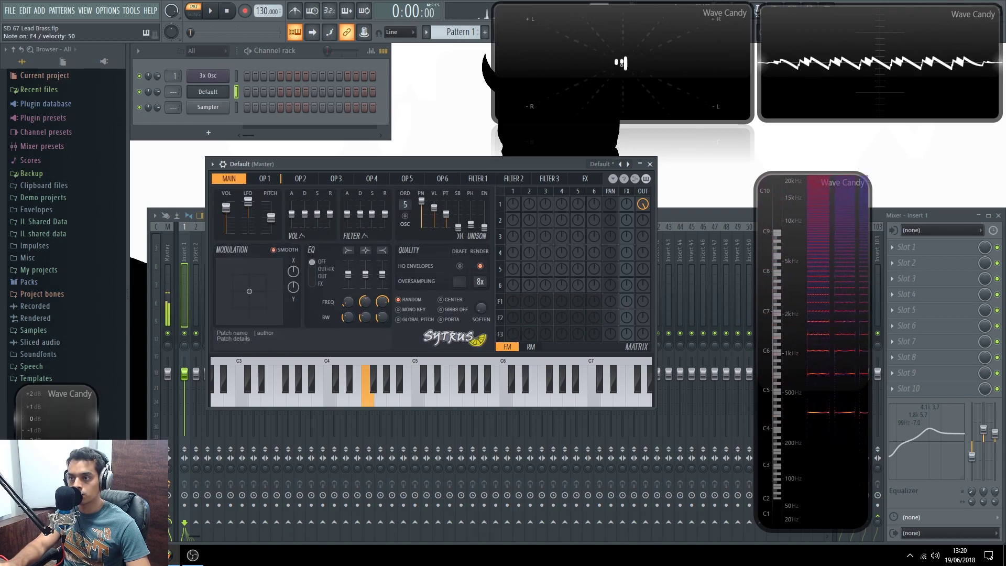
{"action": "left_click_drag", "start_coordinate": [451, 220], "coordinate": [451, 208]}
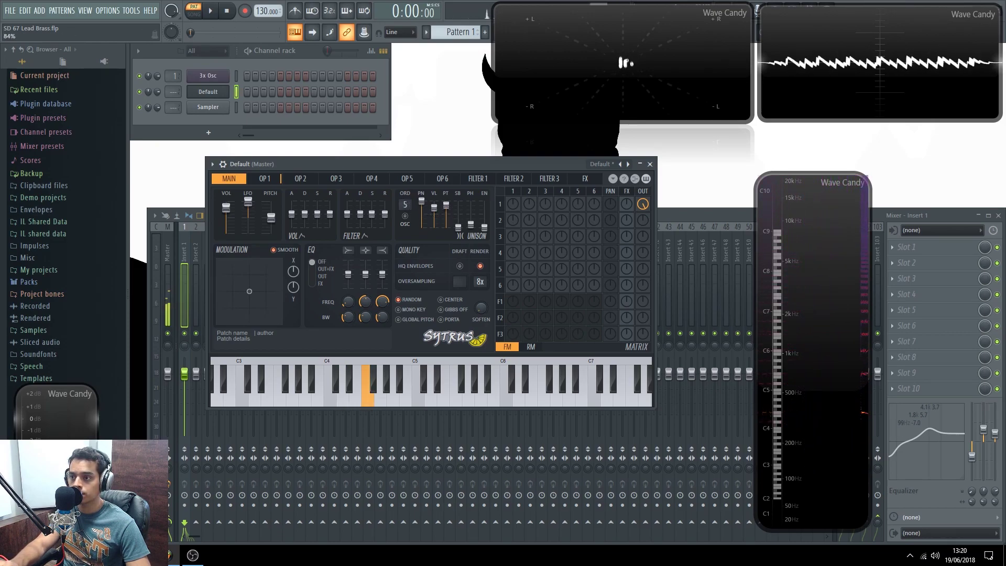
{"action": "left_click_drag", "start_coordinate": [659, 417], "coordinate": [602, 389]}
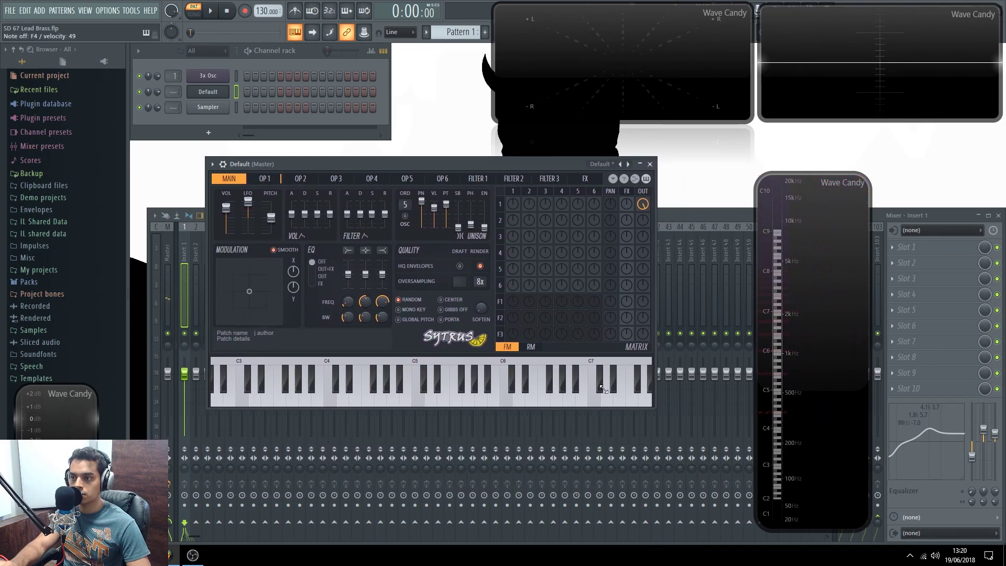
{"action": "left_click_drag", "start_coordinate": [483, 163], "coordinate": [472, 169]}
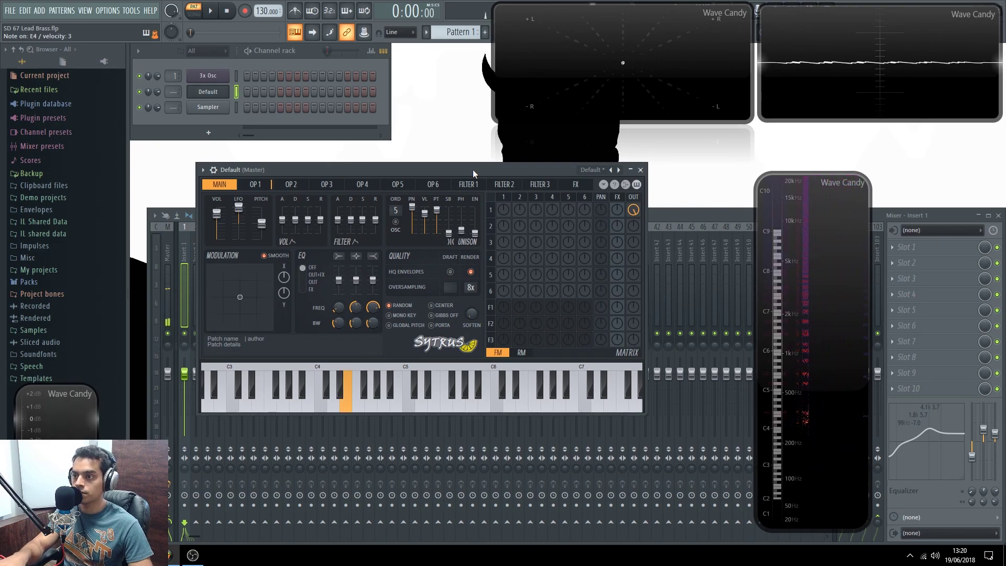
Enable operator 1's volume envelope with a short attack and full sustain, and audition notes with it on and off.
{"action": "left_click", "coordinate": [269, 186]}
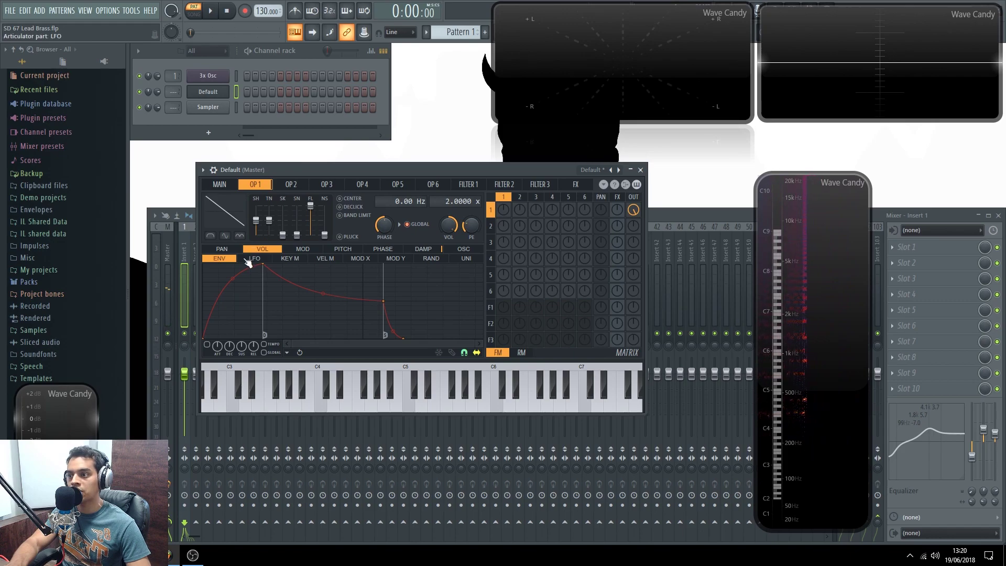
{"action": "left_click_drag", "start_coordinate": [260, 270], "coordinate": [226, 262]}
{"action": "left_click_drag", "start_coordinate": [338, 301], "coordinate": [267, 262]}
{"action": "key", "text": "n"}
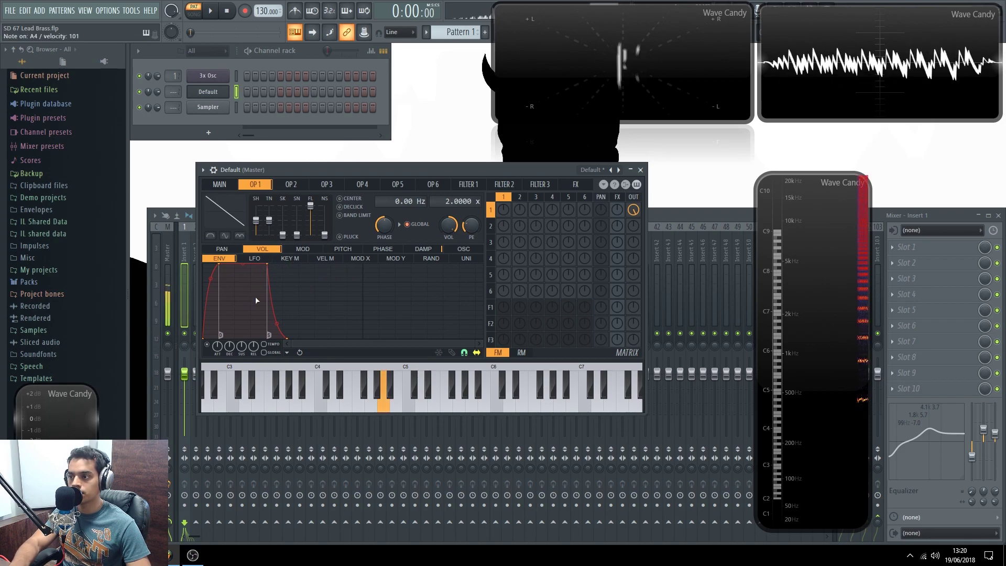
{"action": "key", "text": "b"}
{"action": "key", "text": "n"}
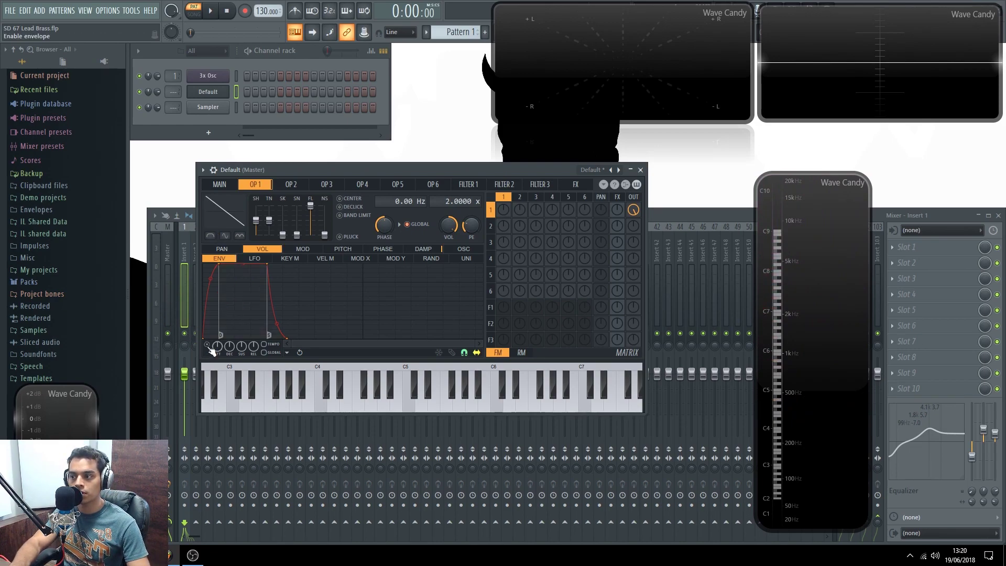
{"action": "key", "text": "n"}
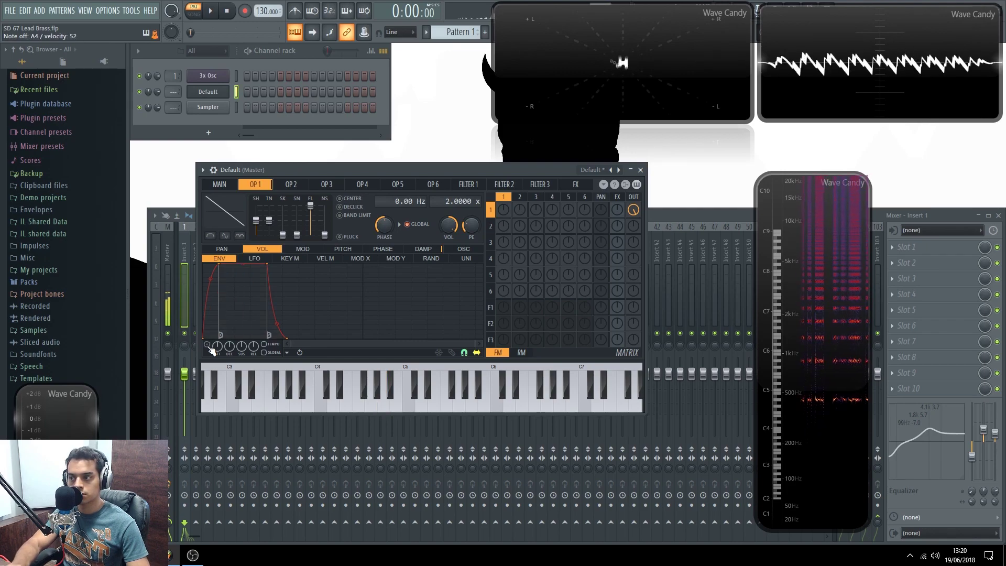
{"action": "key", "text": "n"}
Lengthen the release of operator 1's volume envelope, moving its last point to 0:600, and audition the result.
{"action": "left_click_drag", "start_coordinate": [286, 340], "coordinate": [298, 339]}
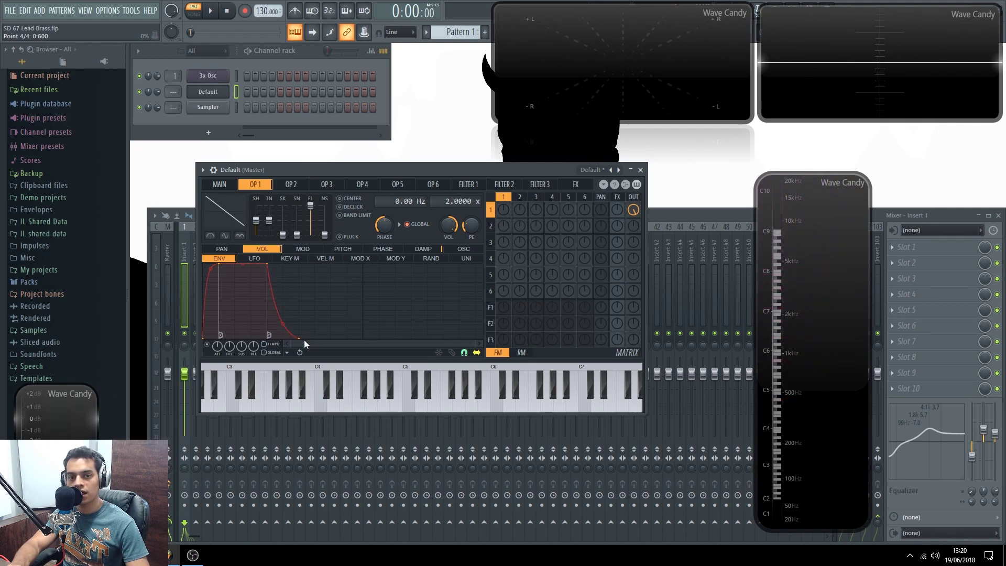
{"action": "key", "text": "n"}
{"action": "key", "text": "n"}
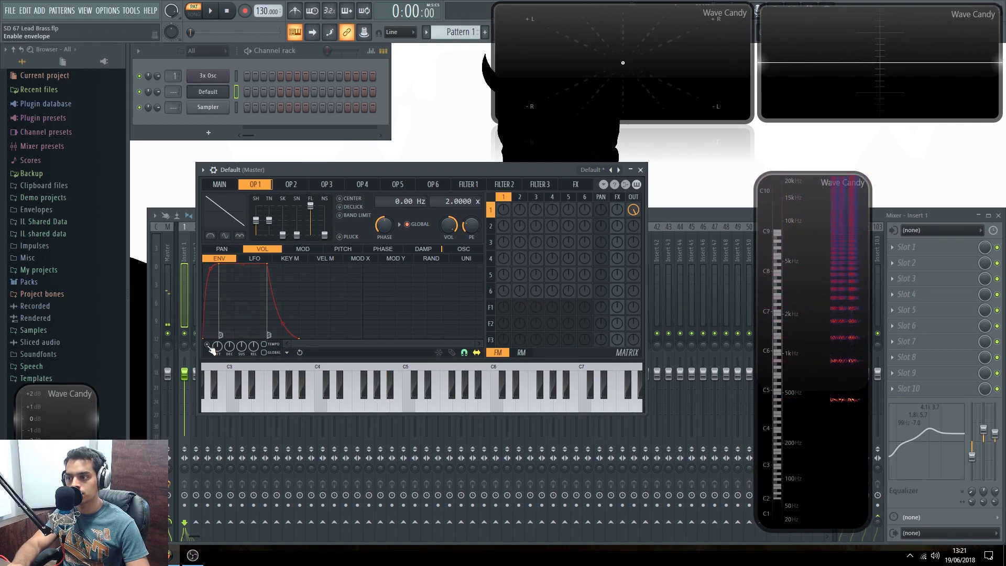
{"action": "key", "text": "n"}
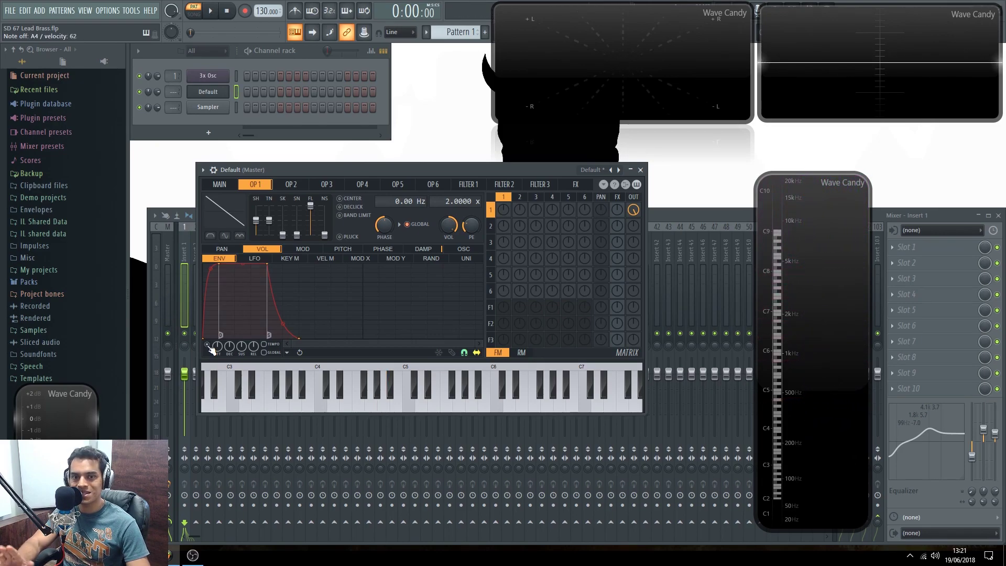
Enable operator 1's pitch envelope and shape a short, steep rise to the centre level, holding it flat through the release.
{"action": "left_click", "coordinate": [345, 249]}
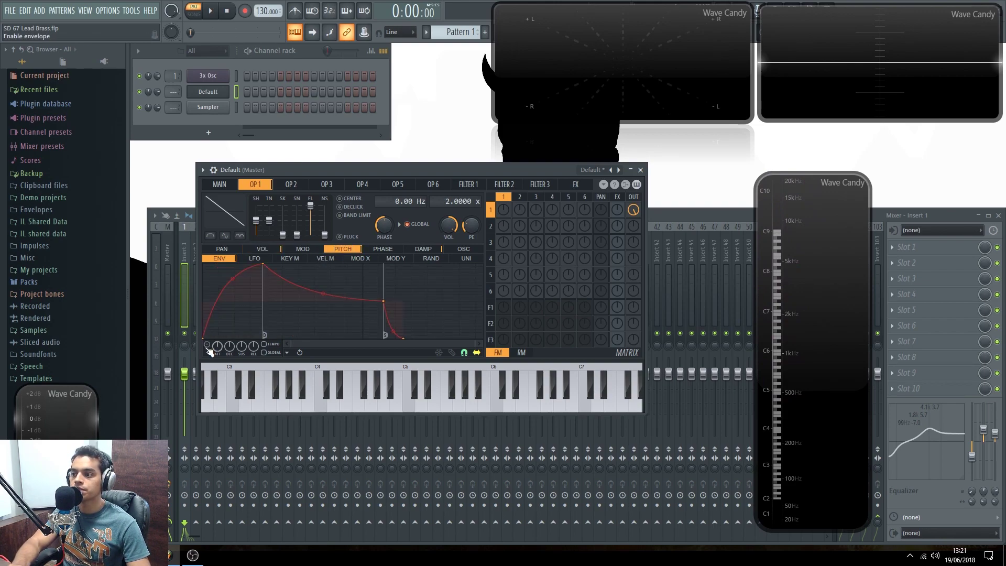
{"action": "left_click_drag", "start_coordinate": [265, 266], "coordinate": [224, 302]}
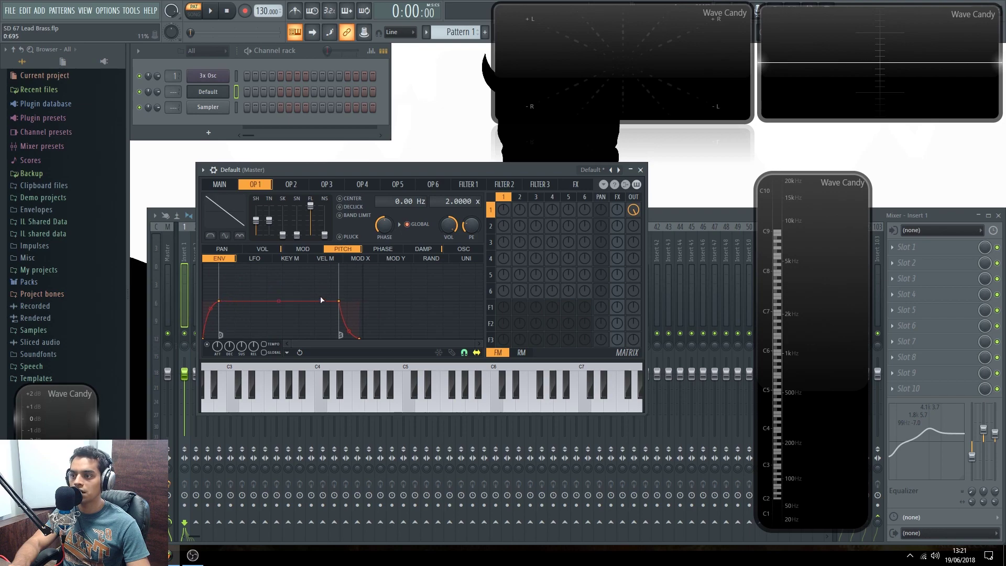
{"action": "left_click_drag", "start_coordinate": [340, 305], "coordinate": [279, 303]}
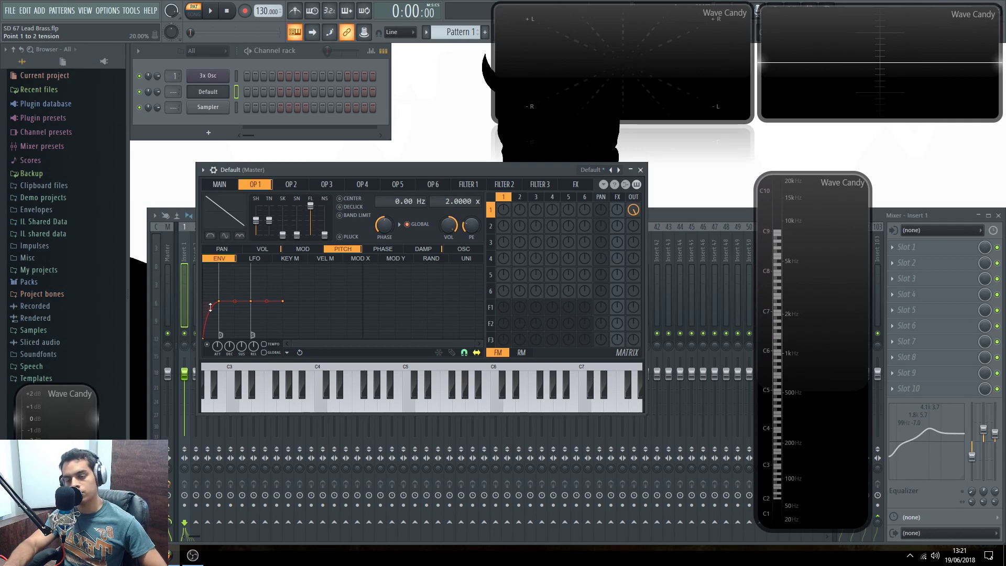
{"action": "left_click_drag", "start_coordinate": [210, 308], "coordinate": [211, 300]}
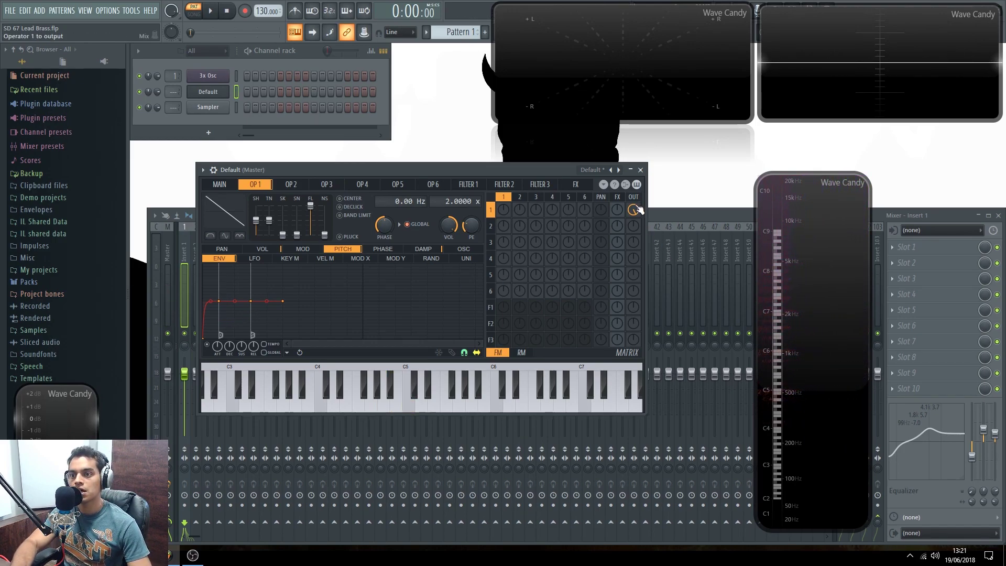
Route operator 1 into filters 1, 2 and 3 instead of the output, leaving only filter 1's output unmuted.
{"action": "mouse_move", "coordinate": [504, 325]}
{"action": "left_mouse_down"}
{"action": "mouse_move", "coordinate": [505, 295]}
{"action": "mouse_move", "coordinate": [505, 328]}
{"action": "left_mouse_up"}
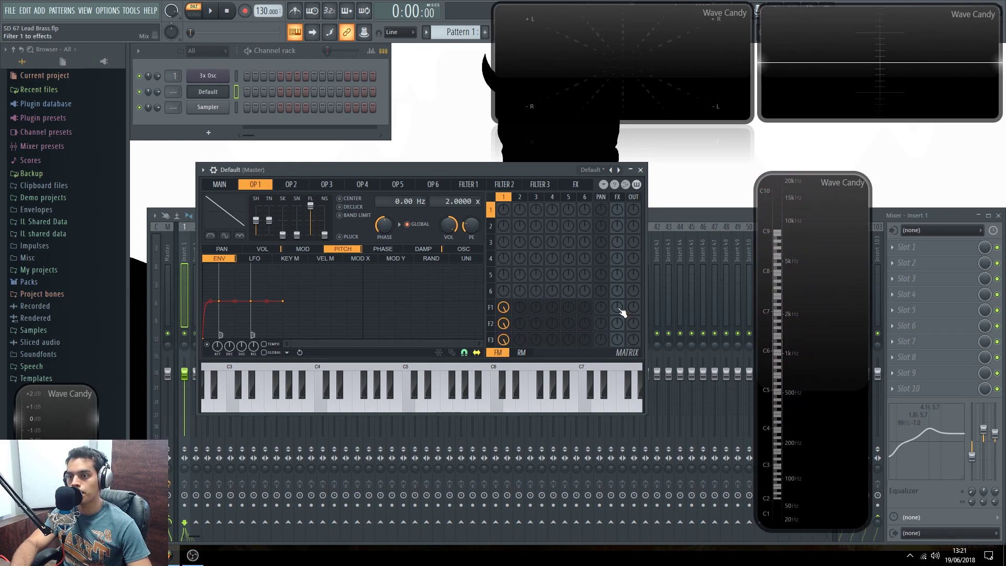
{"action": "mouse_move", "coordinate": [633, 308]}
{"action": "left_mouse_down"}
{"action": "mouse_move", "coordinate": [634, 288]}
{"action": "mouse_move", "coordinate": [633, 304]}
{"action": "left_mouse_up"}
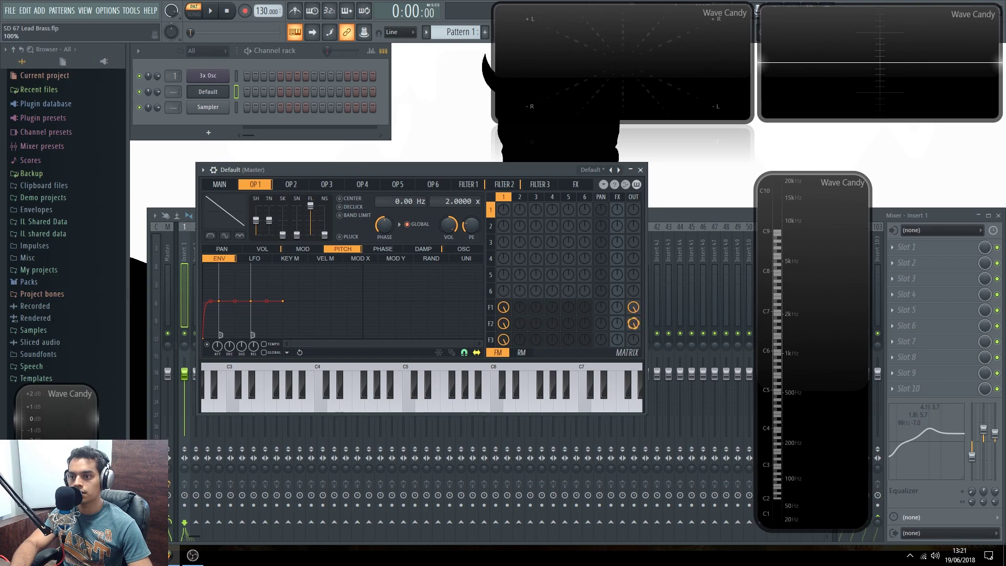
{"action": "left_click_drag", "start_coordinate": [636, 345], "coordinate": [636, 326]}
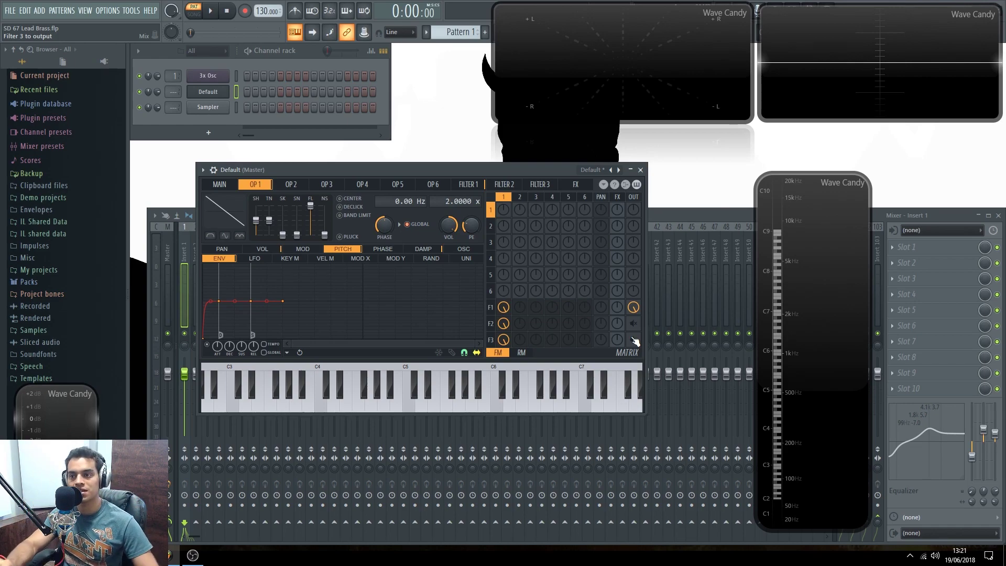
Set the type of filter 1 to Vanilla band pass.
{"action": "left_click", "coordinate": [473, 185]}
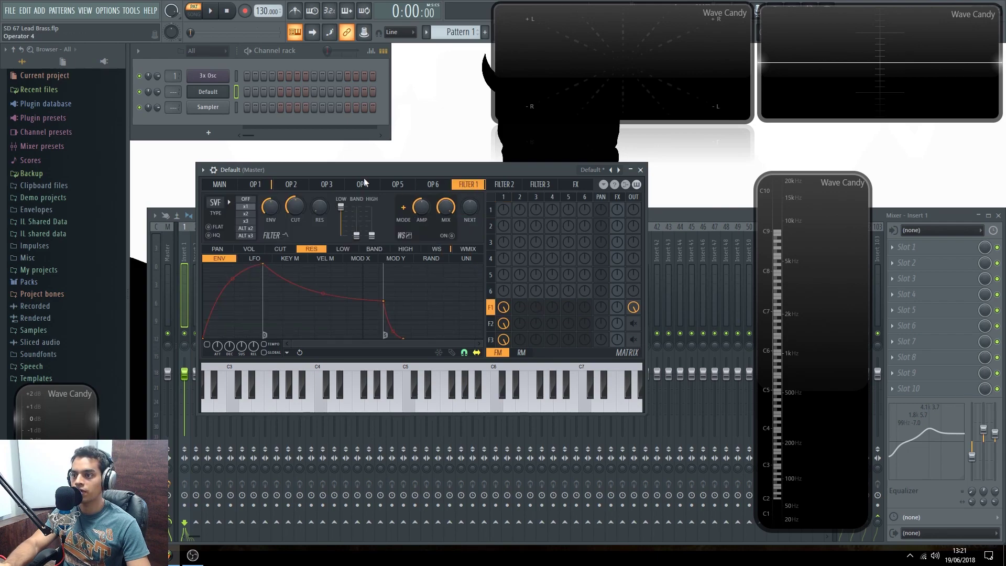
{"action": "left_click_drag", "start_coordinate": [367, 175], "coordinate": [389, 181]}
{"action": "left_click", "coordinate": [239, 208]}
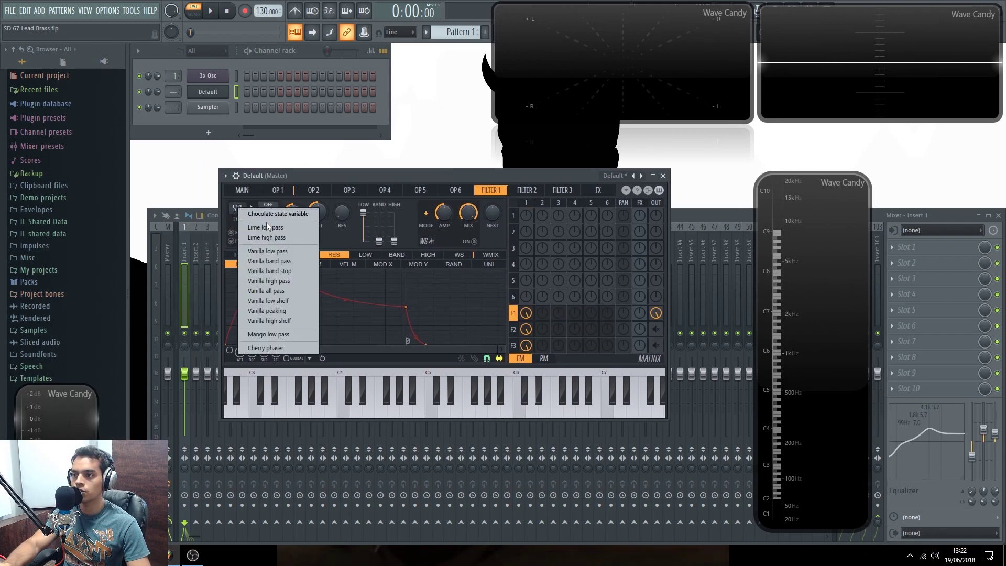
{"action": "left_click", "coordinate": [293, 260]}
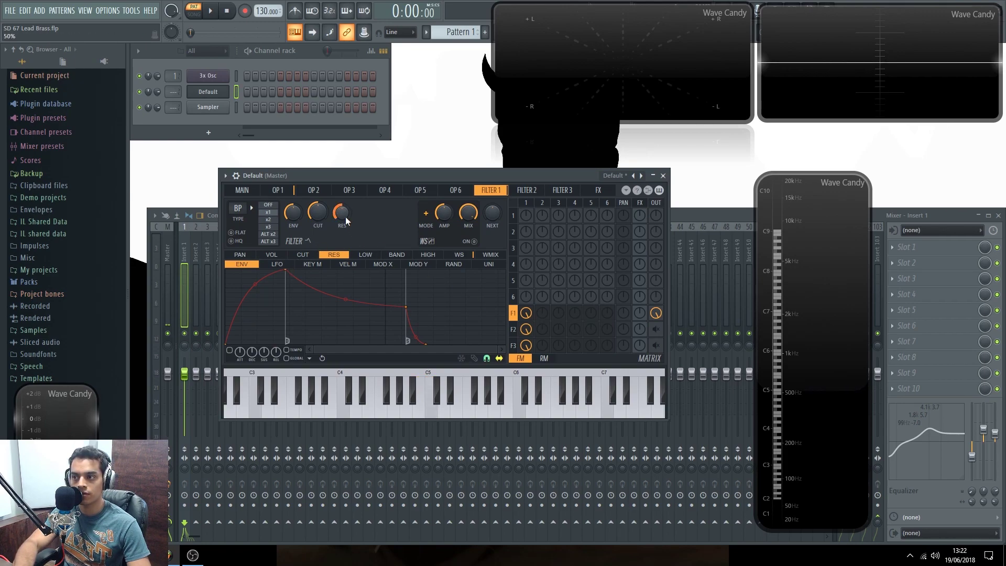
Set filter 1's slope to x2, lower its cutoff and raise its resonance while auditioning repeated notes.
{"action": "key", "text": "q"}
{"action": "key", "text": "q"}
{"action": "left_click_drag", "start_coordinate": [341, 213], "coordinate": [341, 203]}
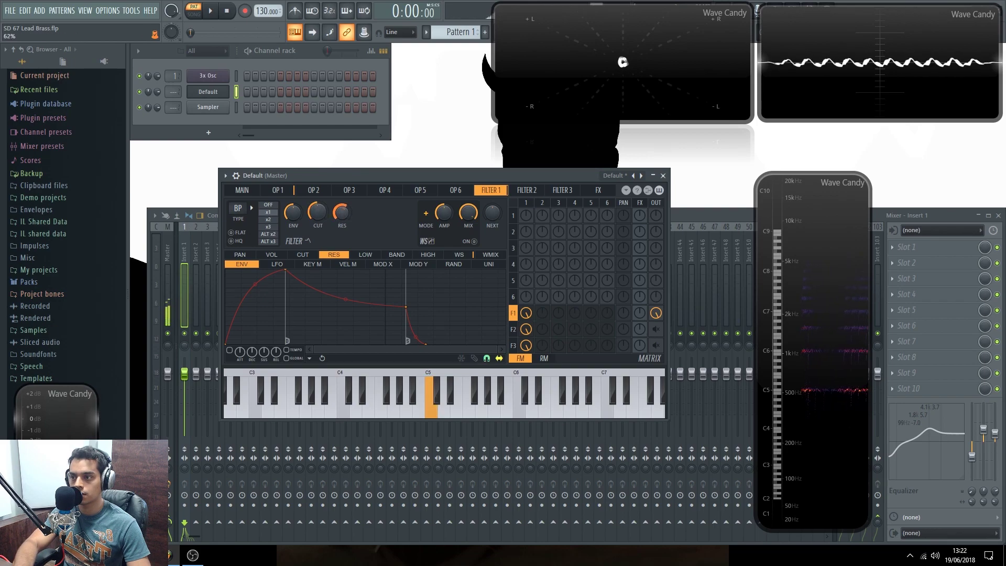
{"action": "key", "text": "q"}
{"action": "key", "text": "q"}
{"action": "key", "text": "q"}
{"action": "key", "text": "q"}
{"action": "key", "text": "q"}
{"action": "key", "text": "q"}
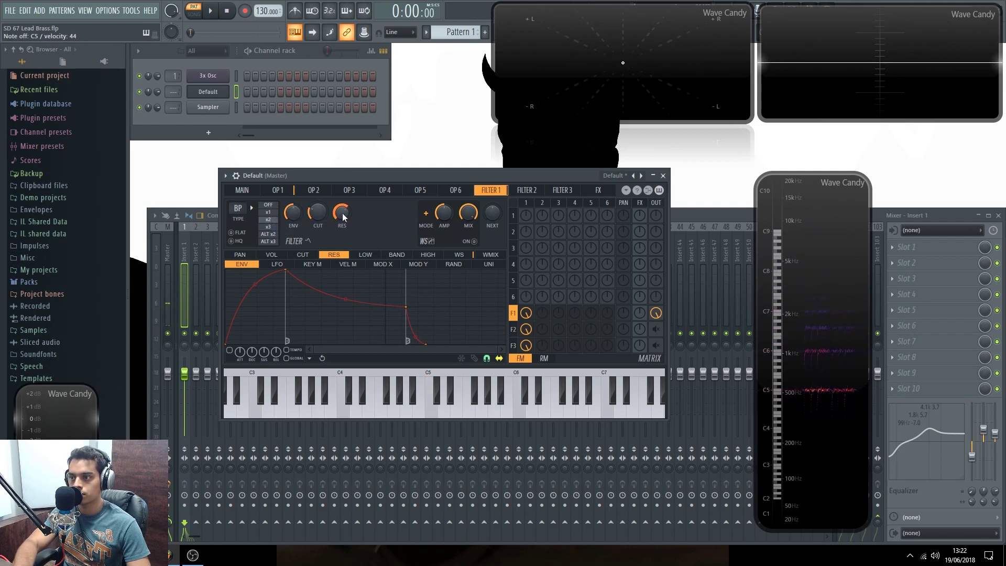
Fine-tune filter 1's cutoff slightly upward while playing test notes.
{"action": "key", "text": "q"}
{"action": "key", "text": "q"}
{"action": "key", "text": "m"}
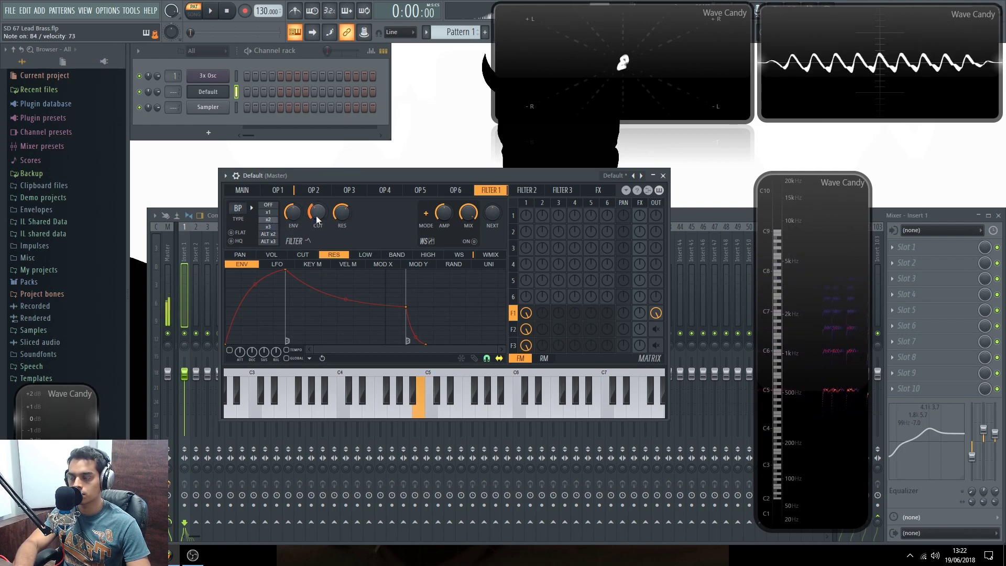
{"action": "key", "text": "q"}
{"action": "key", "text": "w"}
{"action": "key", "text": "q"}
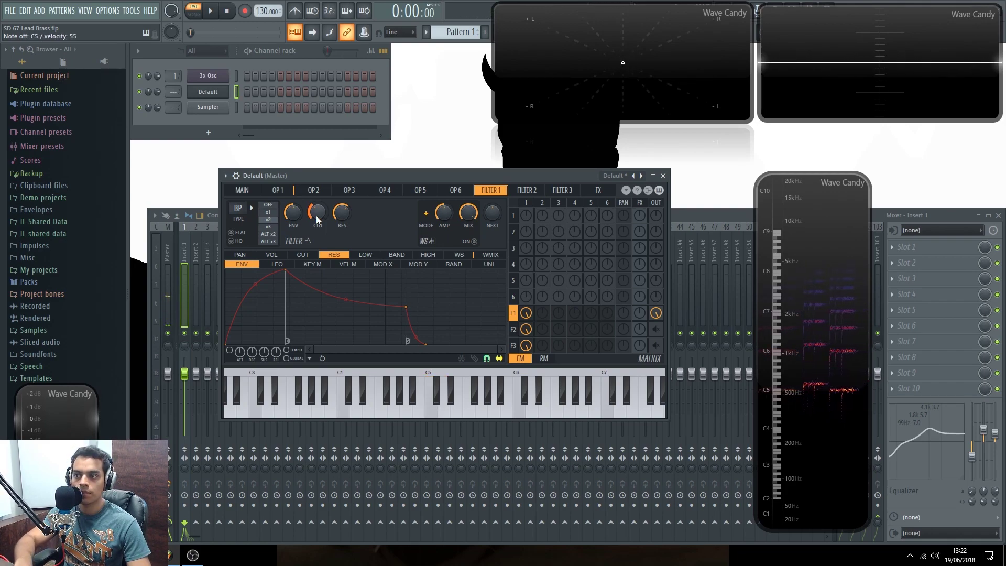
Enable filter 1's waveshaper, raise its curve's end point with a gentler bend, and check the filter knobs by ear.
{"action": "left_click", "coordinate": [473, 242]}
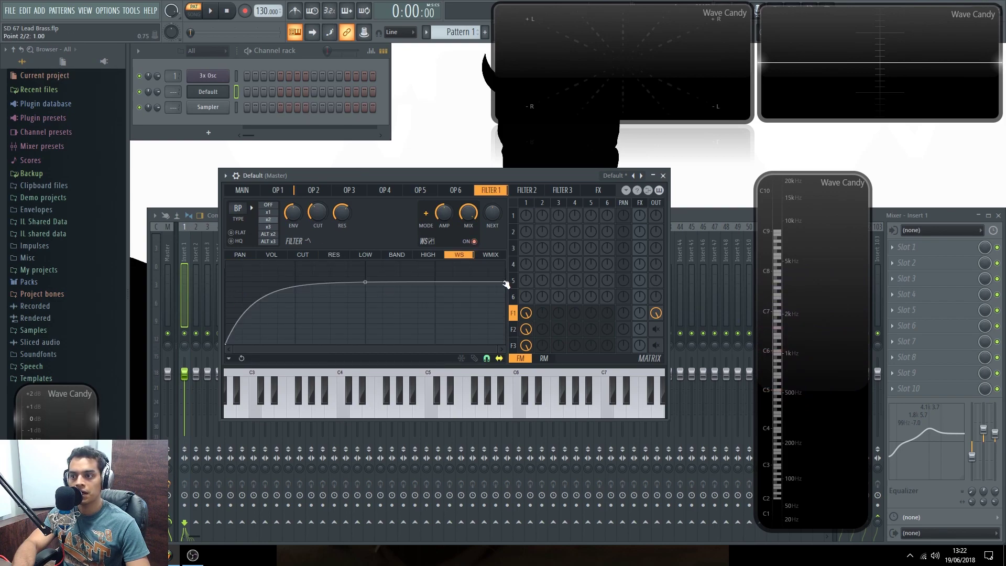
{"action": "left_click_drag", "start_coordinate": [505, 283], "coordinate": [508, 256]}
{"action": "mouse_move", "coordinate": [376, 264]}
{"action": "left_mouse_down"}
{"action": "mouse_move", "coordinate": [375, 286]}
{"action": "mouse_move", "coordinate": [365, 271]}
{"action": "left_mouse_up"}
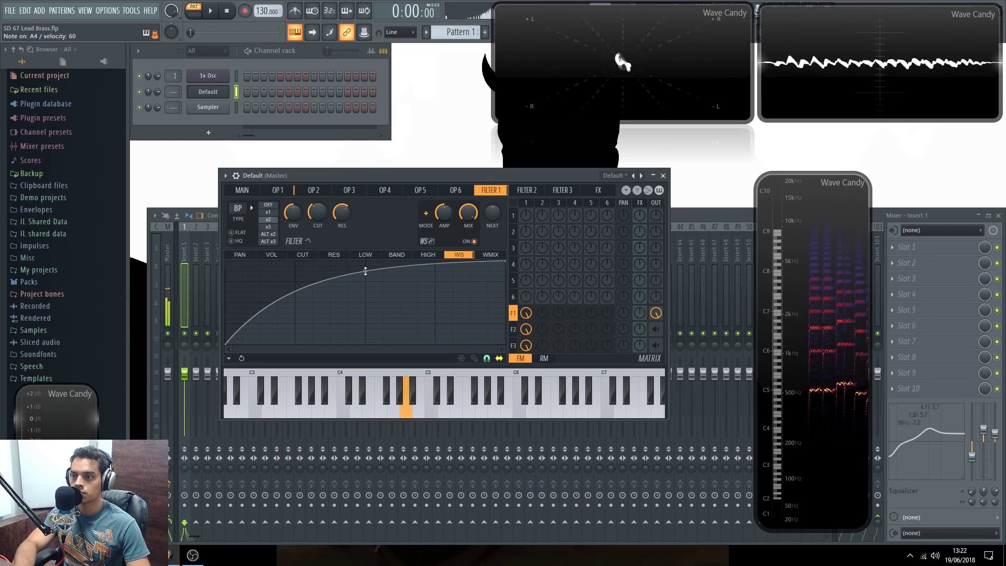
{"action": "left_click_drag", "start_coordinate": [342, 212], "coordinate": [317, 220]}
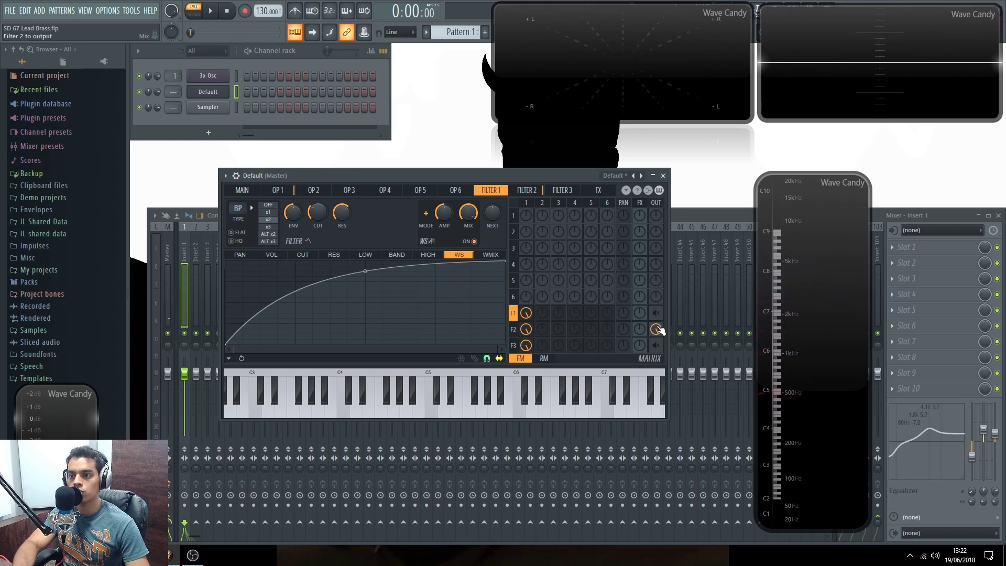
Set filter 2 to a band pass with x2 slope and raise its cutoff slightly and its resonance while auditioning its output.
{"action": "left_click", "coordinate": [527, 190]}
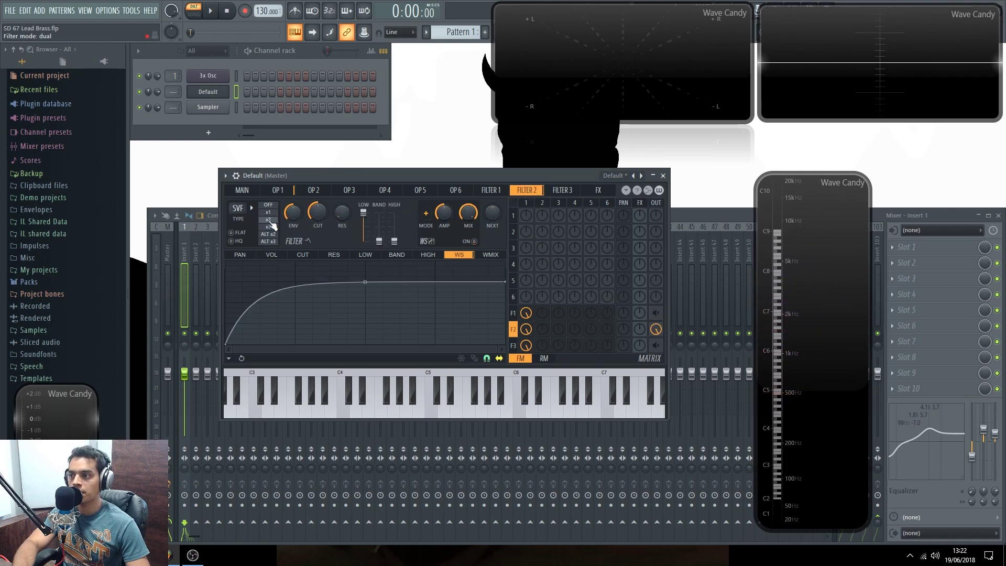
{"action": "left_click", "coordinate": [239, 208]}
{"action": "left_click", "coordinate": [278, 264]}
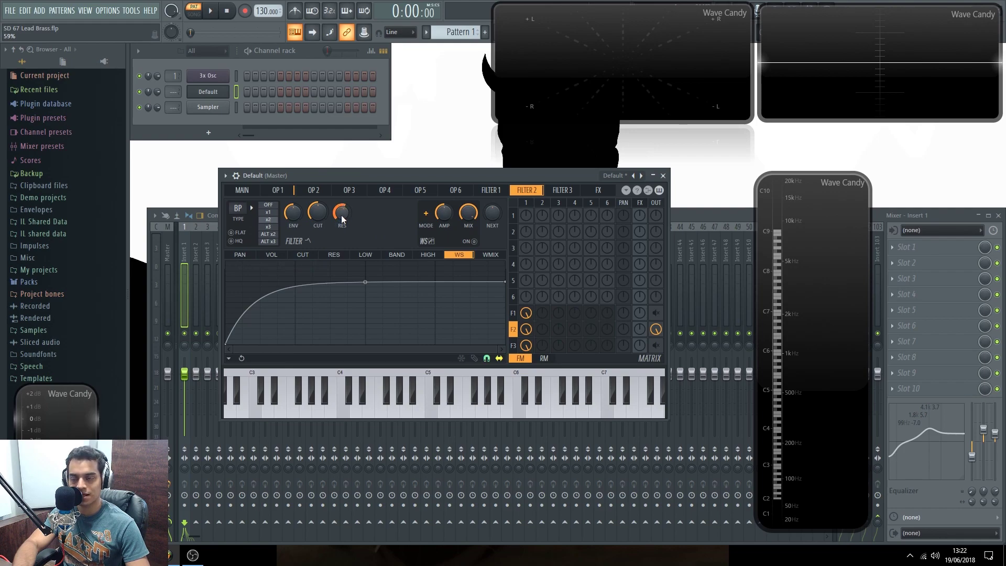
{"action": "left_click_drag", "start_coordinate": [319, 216], "coordinate": [319, 211]}
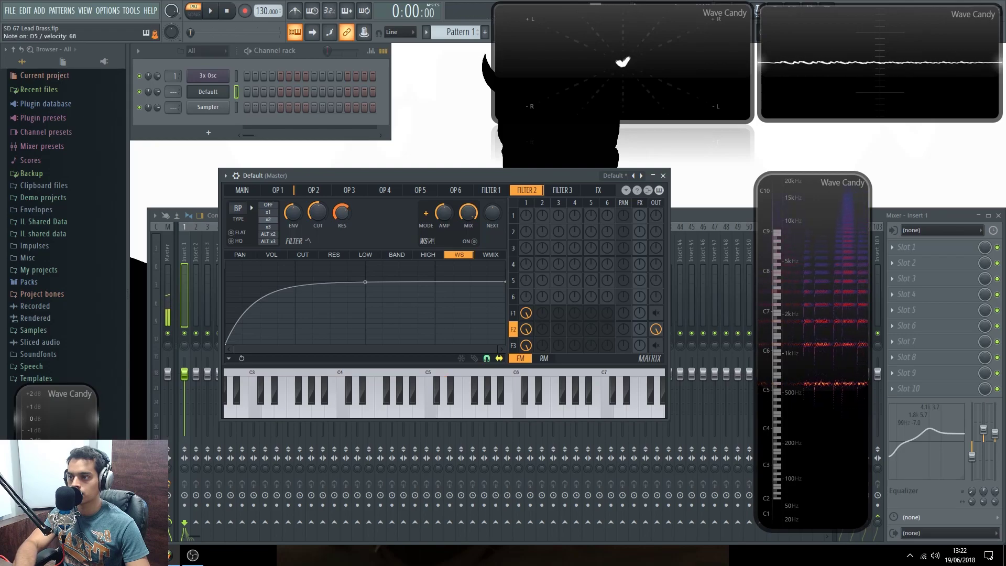
{"action": "right_click", "coordinate": [657, 330]}
{"action": "right_click", "coordinate": [658, 330]}
{"action": "right_click", "coordinate": [660, 329]}
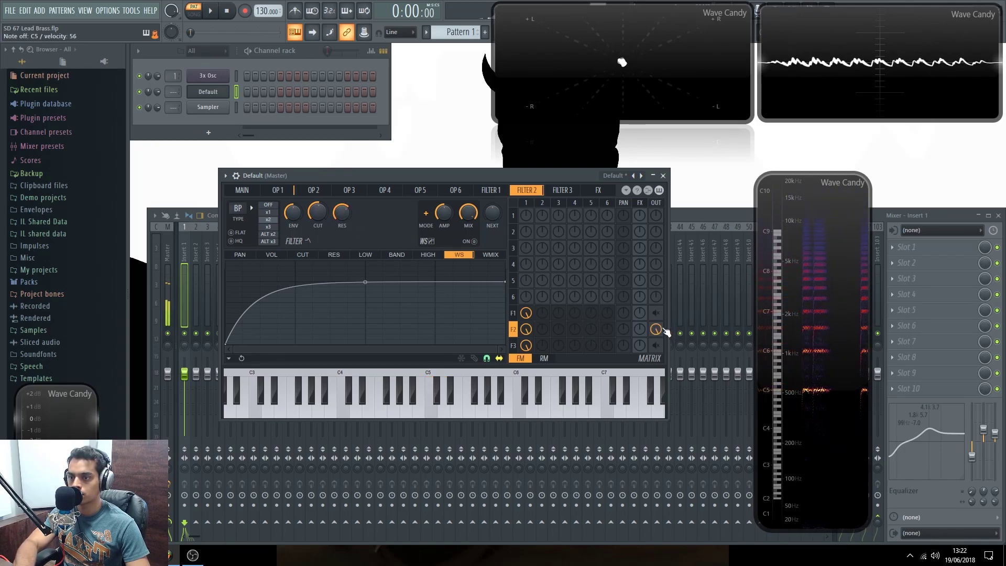
Enable filter 2's waveshaper and reshape its curve with the end point at maximum, a higher middle point further right and a gentle upward bend.
{"action": "left_click", "coordinate": [473, 241]}
{"action": "right_click", "coordinate": [367, 282]}
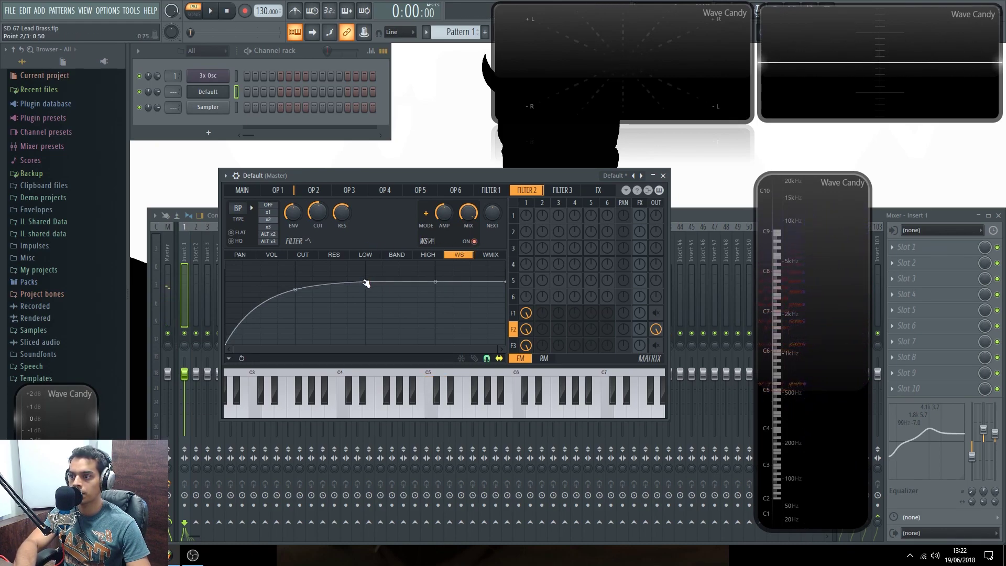
{"action": "right_click", "coordinate": [295, 292]}
{"action": "right_click", "coordinate": [295, 292]}
{"action": "left_click", "coordinate": [298, 304]}
{"action": "right_click", "coordinate": [295, 286]}
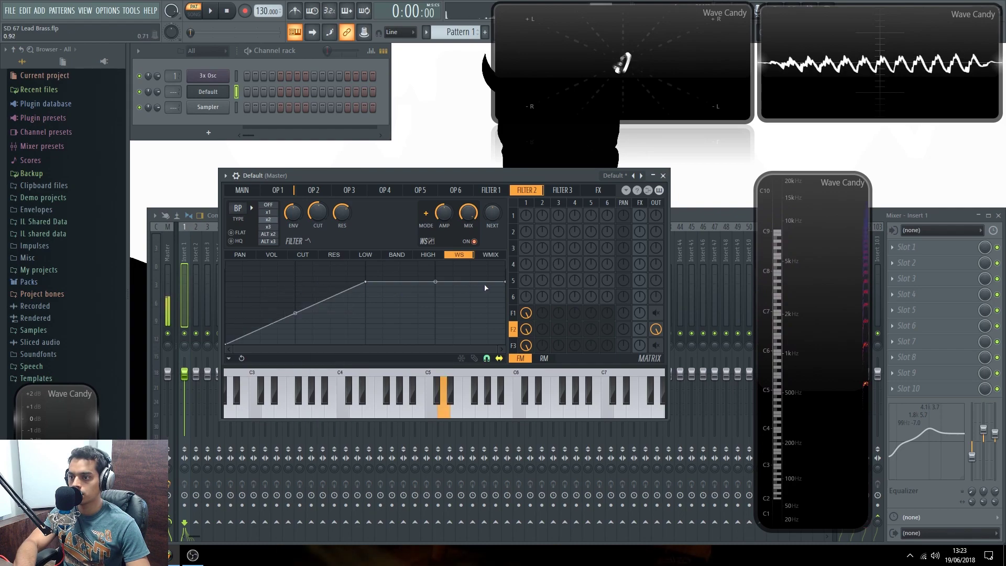
{"action": "left_click_drag", "start_coordinate": [505, 282], "coordinate": [505, 260]}
{"action": "left_click_drag", "start_coordinate": [371, 285], "coordinate": [406, 273]}
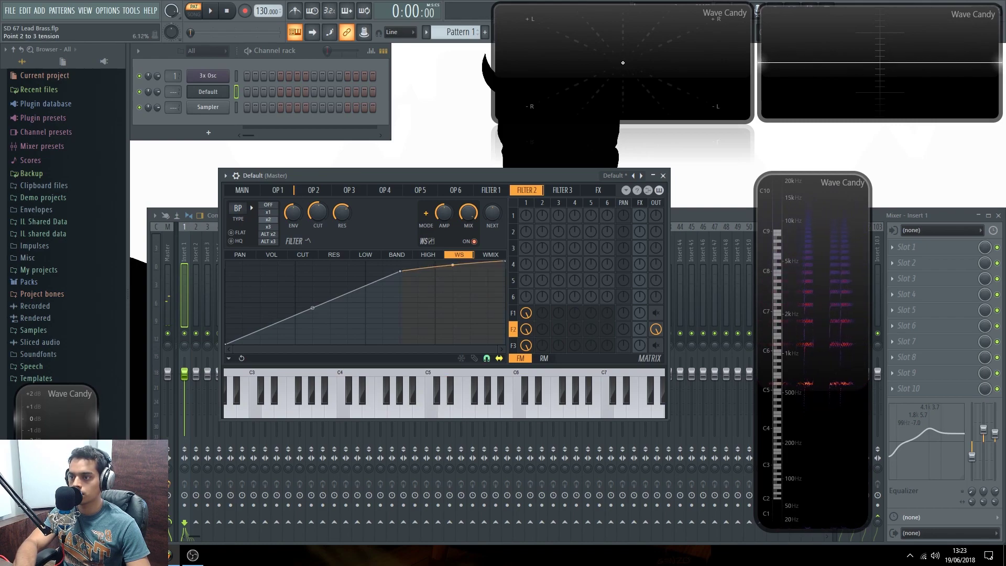
{"action": "left_click_drag", "start_coordinate": [312, 308], "coordinate": [312, 294]}
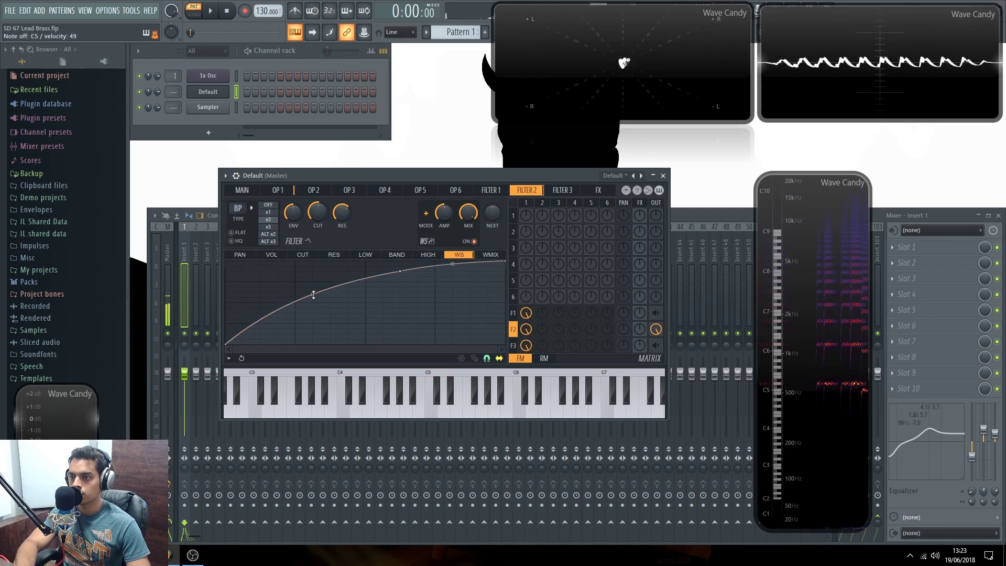
Compare filter 1's output against filter 2's, and leave only filter 3 routed to the output.
{"action": "left_click", "coordinate": [655, 313]}
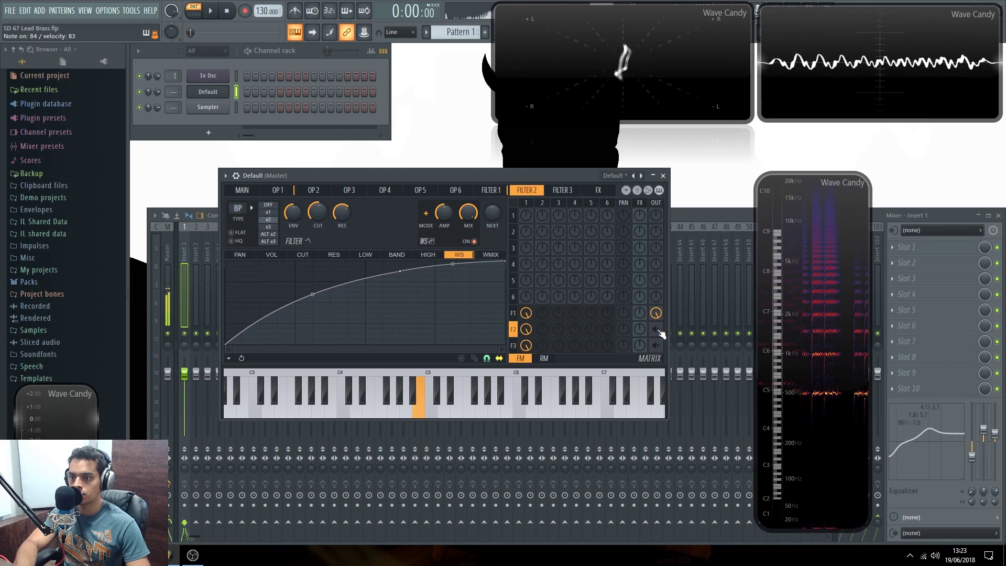
{"action": "left_click", "coordinate": [658, 314]}
{"action": "left_click", "coordinate": [659, 329]}
{"action": "left_click", "coordinate": [657, 345]}
Set filter 3 to a band pass with x2 slope, with a high cutoff and raised resonance.
{"action": "left_click", "coordinate": [562, 190]}
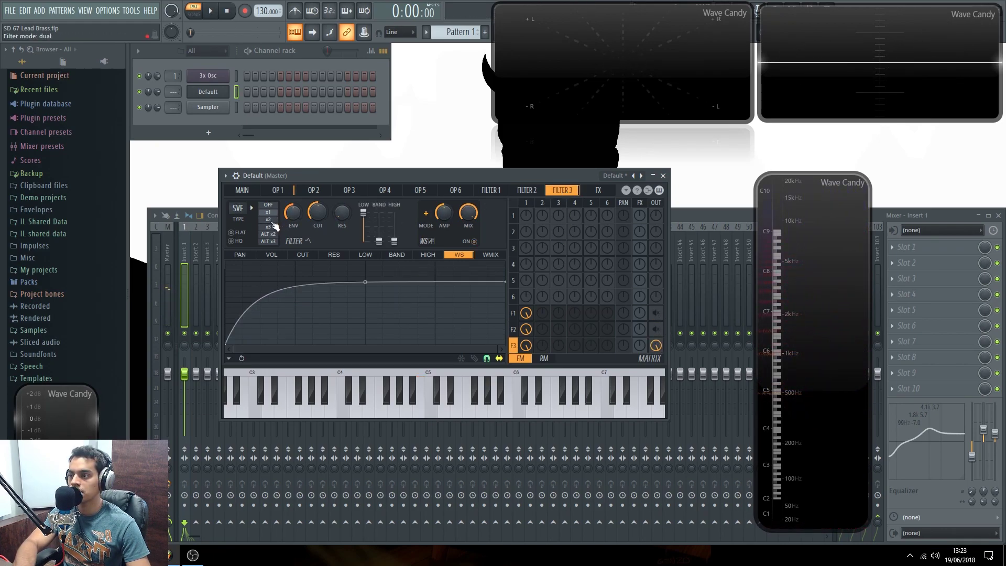
{"action": "left_click", "coordinate": [240, 210]}
{"action": "left_click", "coordinate": [288, 268]}
{"action": "left_click_drag", "start_coordinate": [342, 212], "coordinate": [342, 207]}
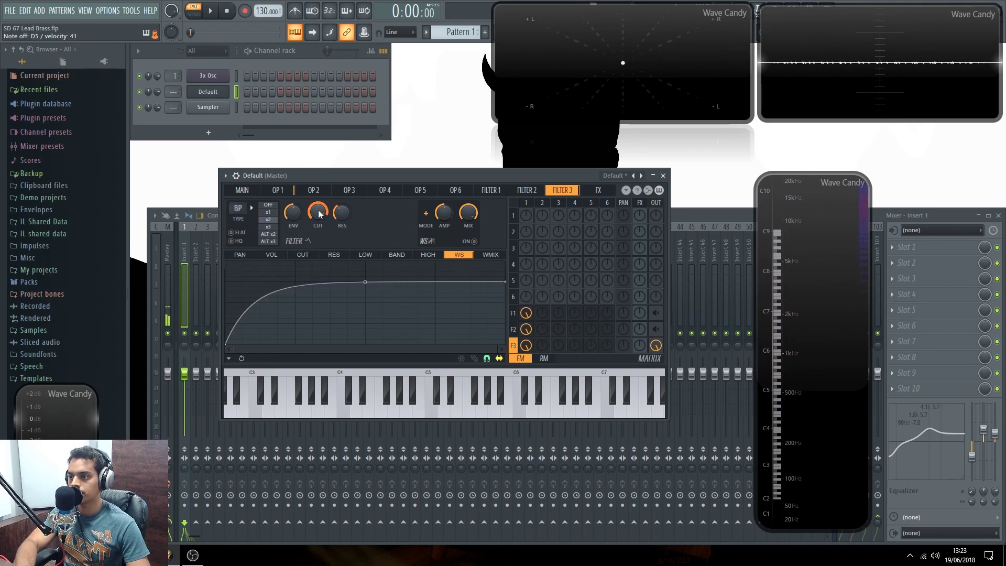
{"action": "left_click_drag", "start_coordinate": [342, 213], "coordinate": [341, 201]}
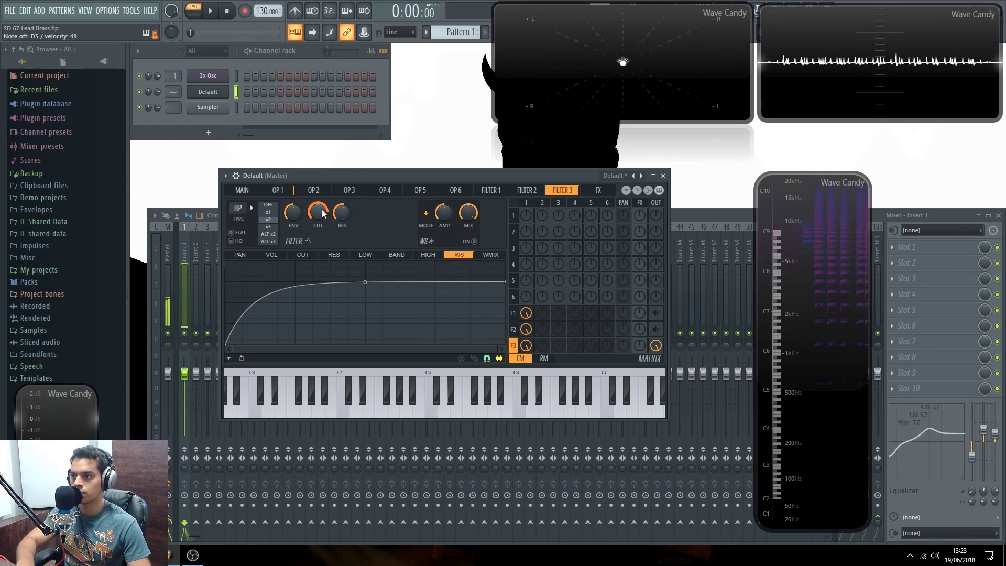
Enable filter 3's waveshaper with a mostly straight curve bending gently near a raised end, and route all three filters to the output.
{"action": "left_click", "coordinate": [474, 242]}
{"action": "left_click_drag", "start_coordinate": [365, 283], "coordinate": [362, 284]}
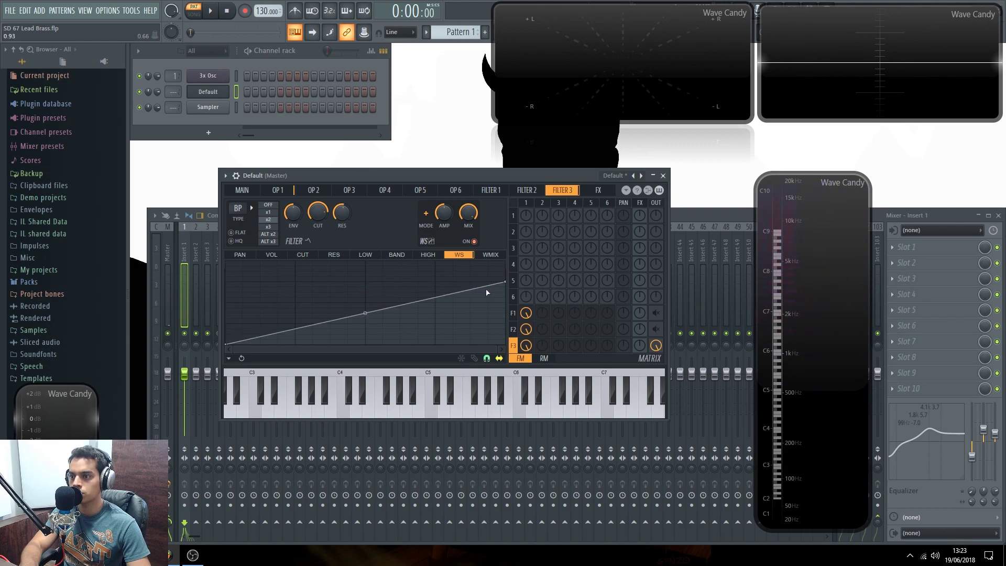
{"action": "left_click_drag", "start_coordinate": [506, 284], "coordinate": [470, 269]}
{"action": "right_click", "coordinate": [454, 267]}
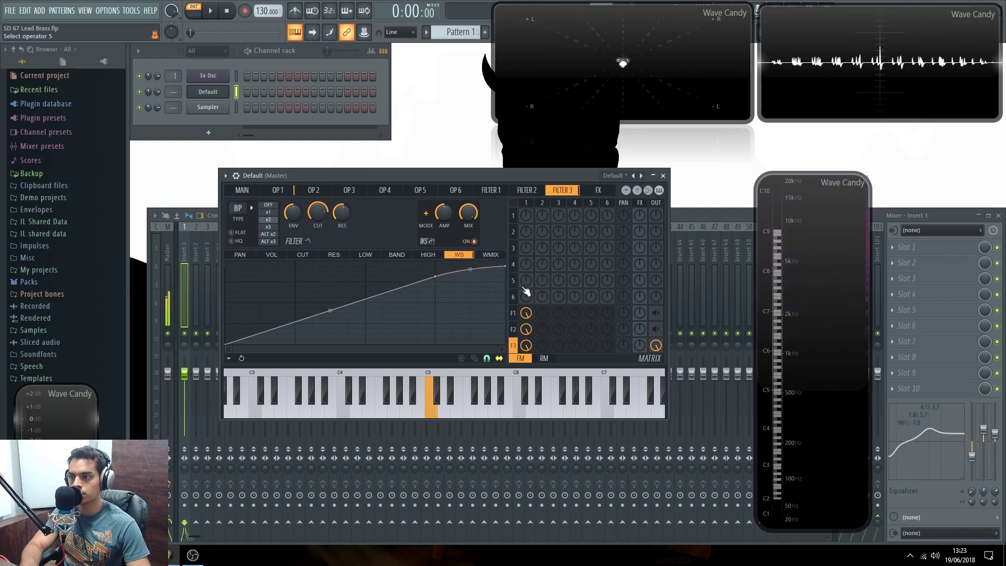
{"action": "left_click", "coordinate": [656, 329]}
{"action": "left_click", "coordinate": [655, 313]}
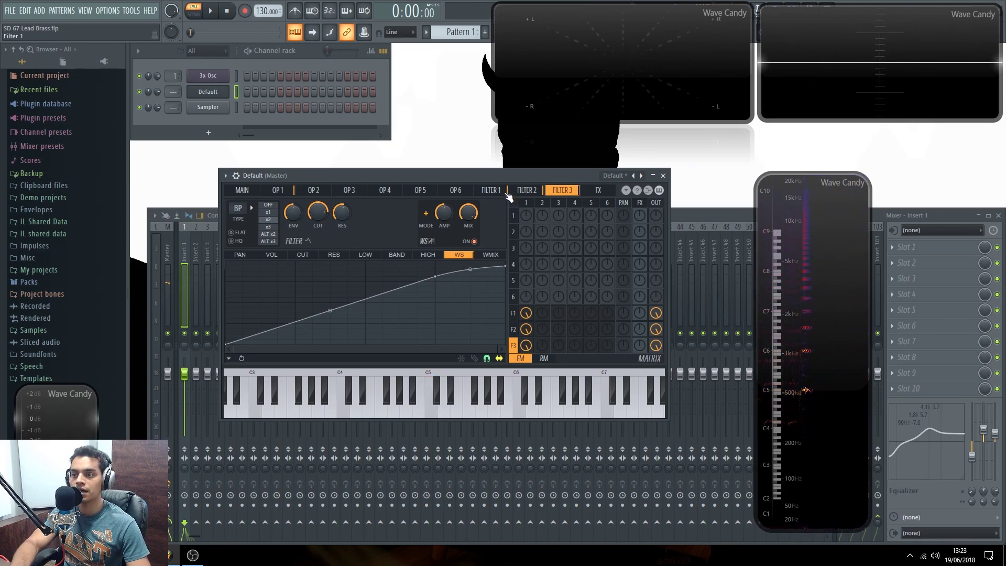
Shape filter 1's cutoff envelope with a fast attack to a small peak, a short decay to a 0% level and a raised starting level.
{"action": "left_click", "coordinate": [491, 190]}
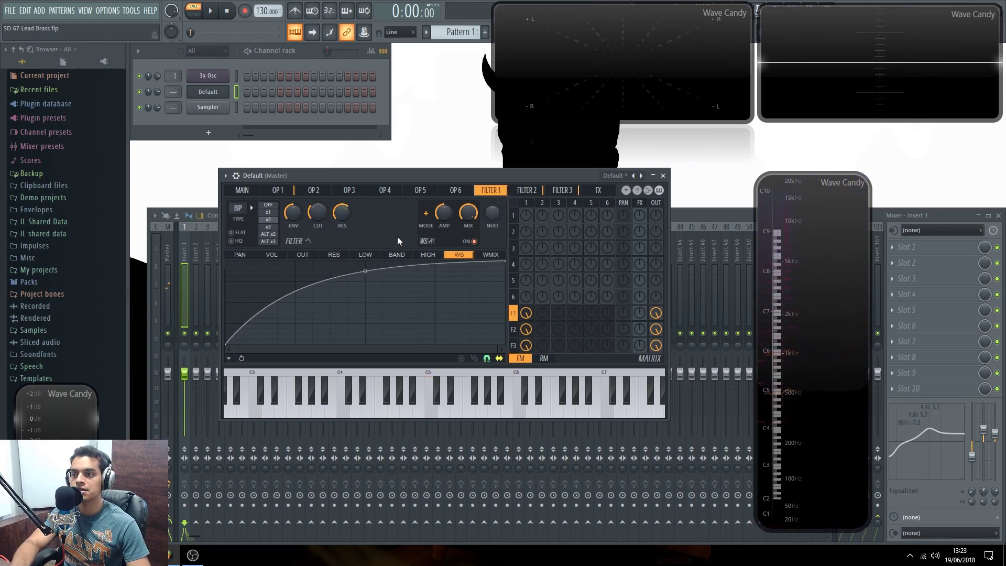
{"action": "left_click", "coordinate": [302, 255]}
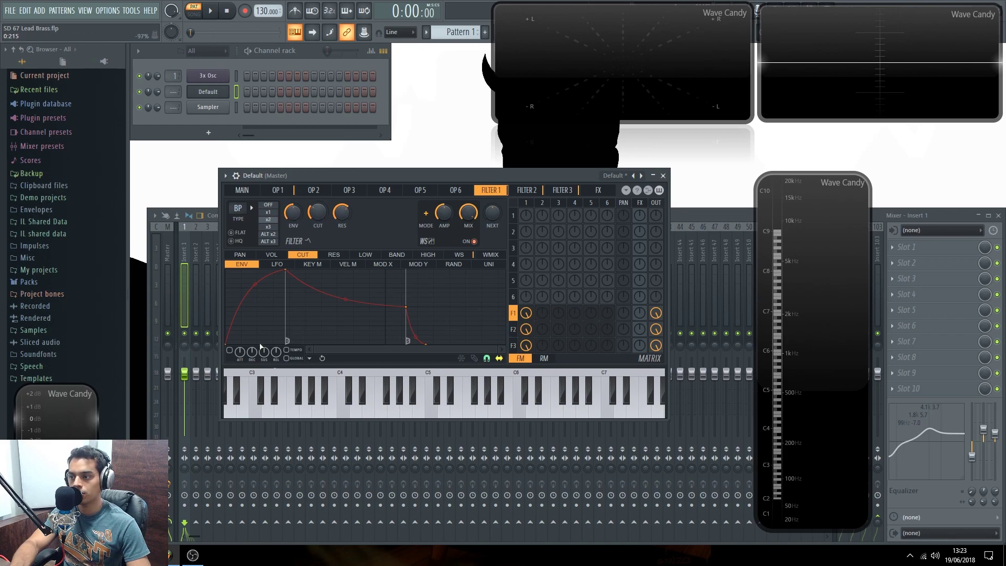
{"action": "left_click_drag", "start_coordinate": [287, 271], "coordinate": [249, 290]}
{"action": "left_click_drag", "start_coordinate": [361, 308], "coordinate": [273, 308]}
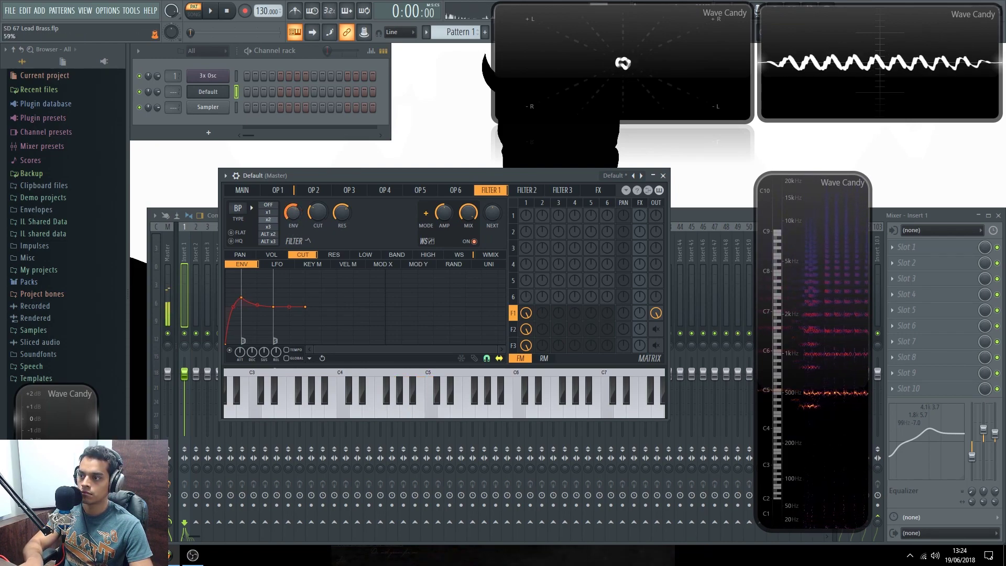
{"action": "left_click_drag", "start_coordinate": [226, 343], "coordinate": [229, 319]}
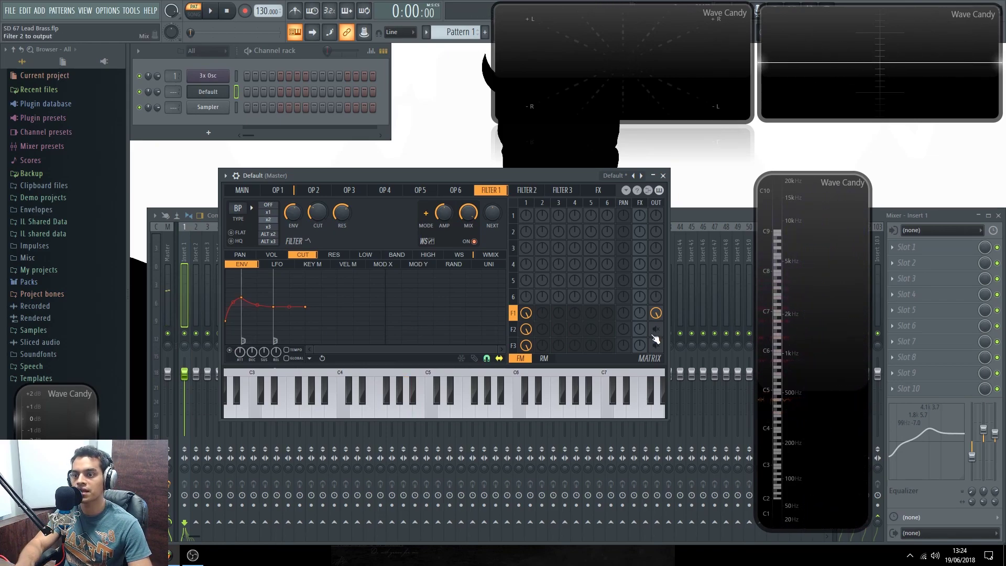
Solo filter 2 and shape its cutoff envelope with a slower attack to a low peak and a sustain point at 0:400, comparing by ear.
{"action": "right_click", "coordinate": [656, 313]}
{"action": "left_click", "coordinate": [526, 192]}
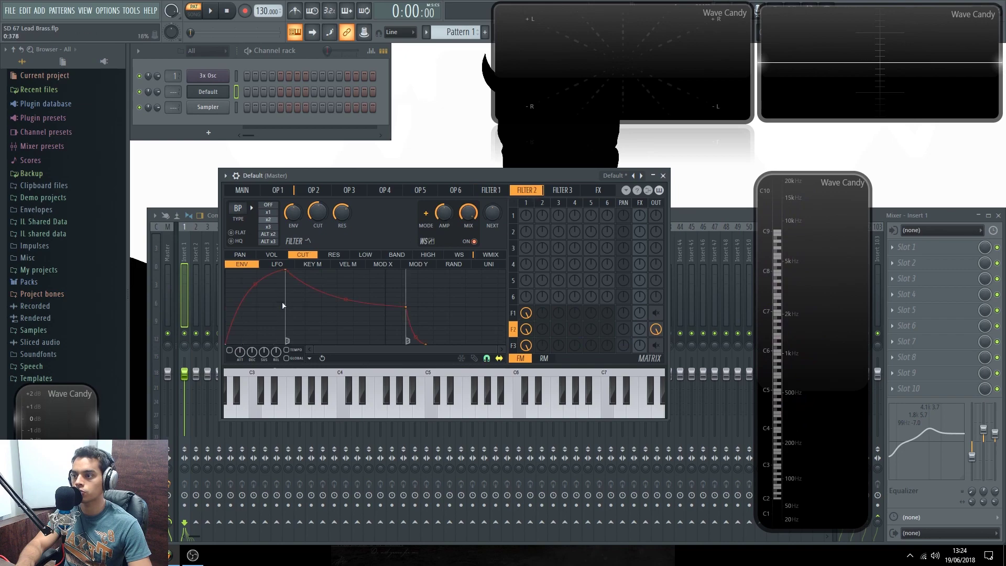
{"action": "left_click_drag", "start_coordinate": [283, 276], "coordinate": [259, 297]}
{"action": "left_click_drag", "start_coordinate": [377, 307], "coordinate": [290, 311]}
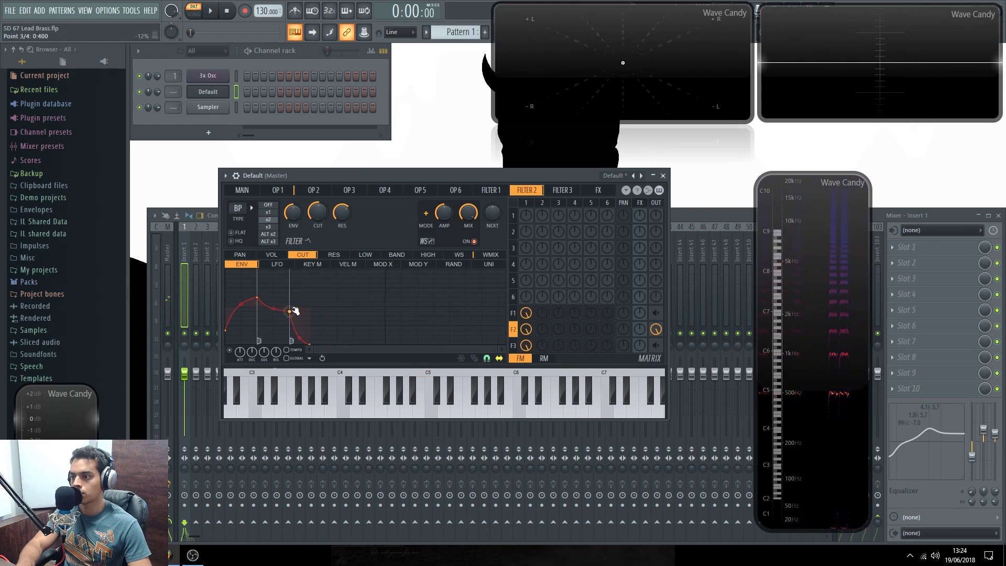
{"action": "left_click_drag", "start_coordinate": [319, 344], "coordinate": [292, 307]}
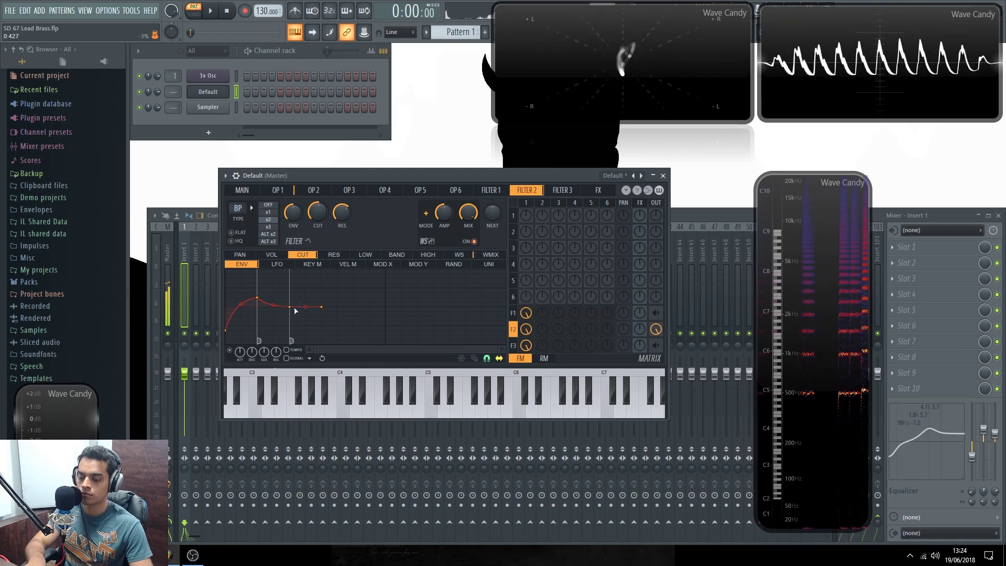
{"action": "left_click", "coordinate": [230, 350]}
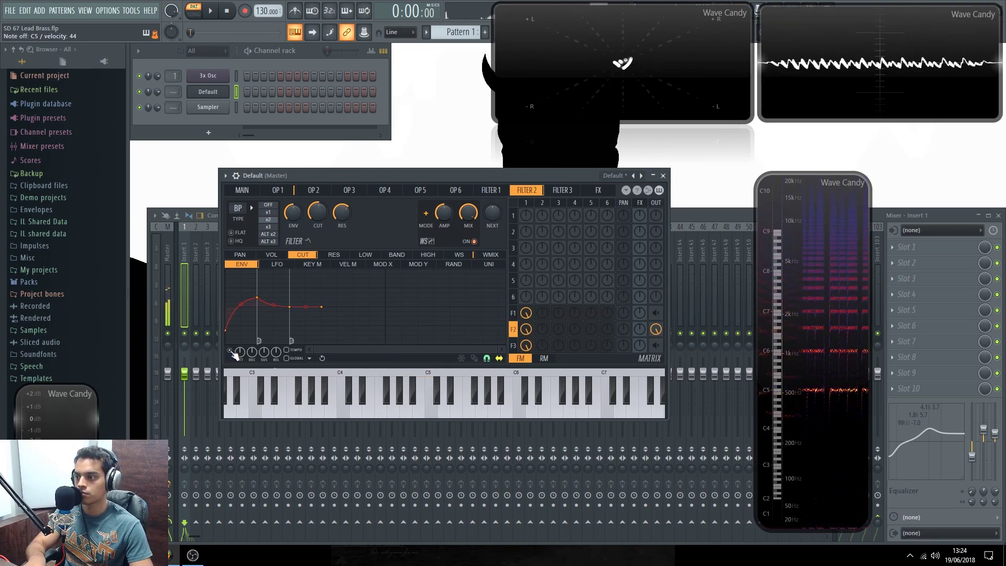
Solo filter 3 and shape its cutoff envelope with a fast attack to a slight peak, a 0% sustain at 0:300 and a level release.
{"action": "right_click", "coordinate": [656, 345]}
{"action": "right_click", "coordinate": [656, 329]}
{"action": "left_click", "coordinate": [565, 191]}
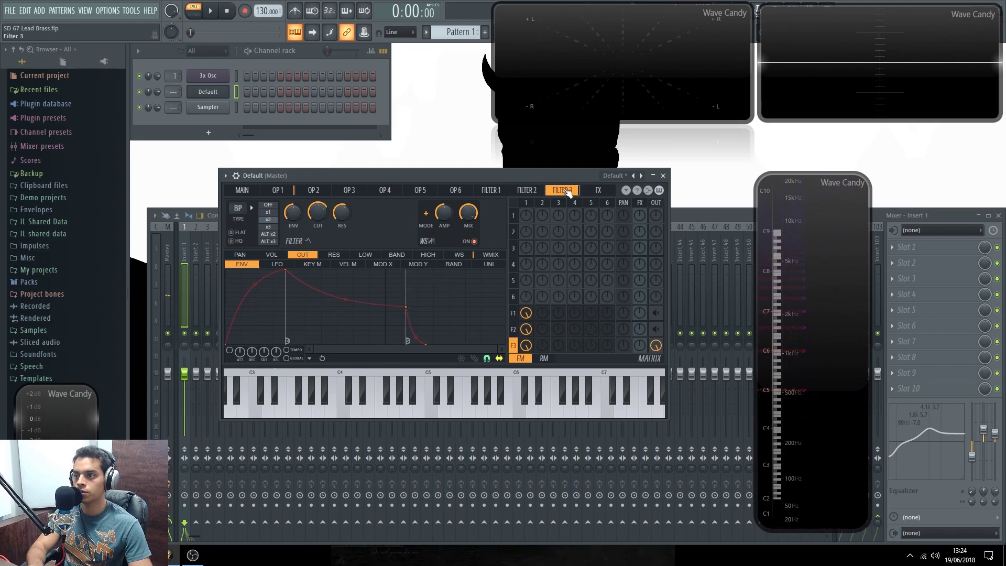
{"action": "left_click", "coordinate": [229, 351]}
{"action": "left_click_drag", "start_coordinate": [286, 270], "coordinate": [241, 302]}
{"action": "left_click_drag", "start_coordinate": [359, 307], "coordinate": [280, 312]}
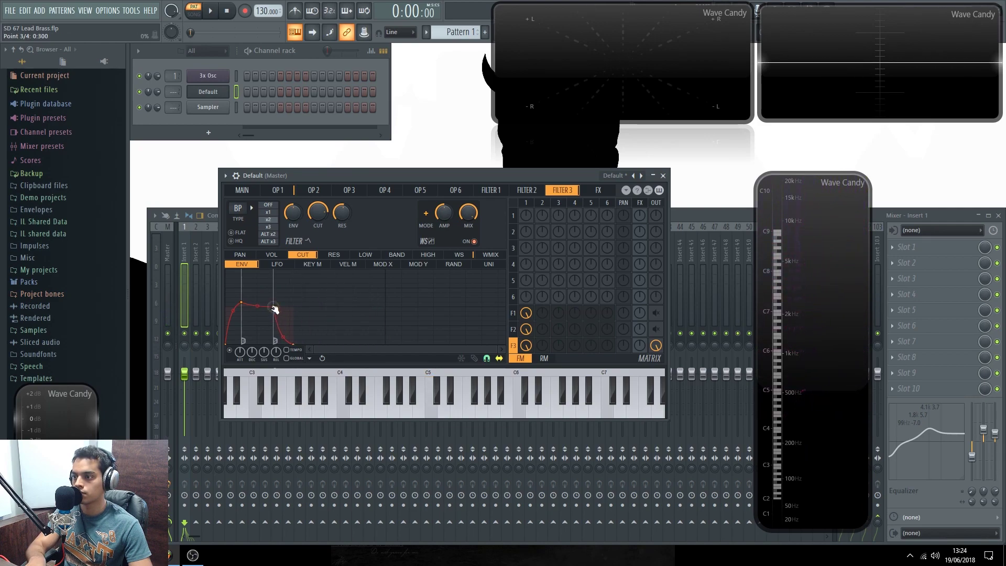
{"action": "left_click_drag", "start_coordinate": [298, 345], "coordinate": [318, 306]}
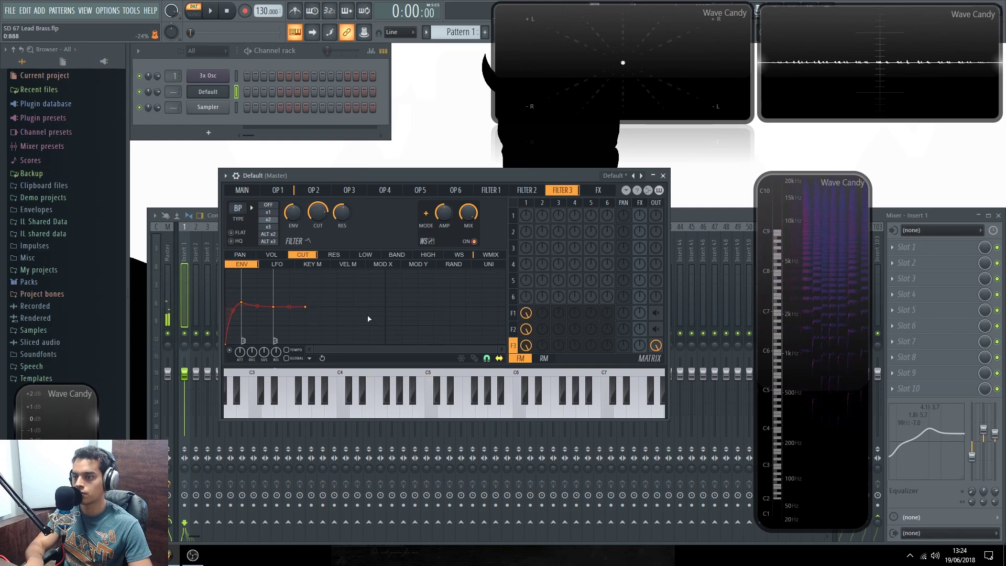
Compare the three filters separately and together by switching their outputs on and off while playing notes.
{"action": "right_click", "coordinate": [654, 332]}
{"action": "right_click", "coordinate": [655, 314]}
{"action": "right_click", "coordinate": [653, 328]}
{"action": "right_click", "coordinate": [658, 329]}
{"action": "right_click", "coordinate": [656, 345]}
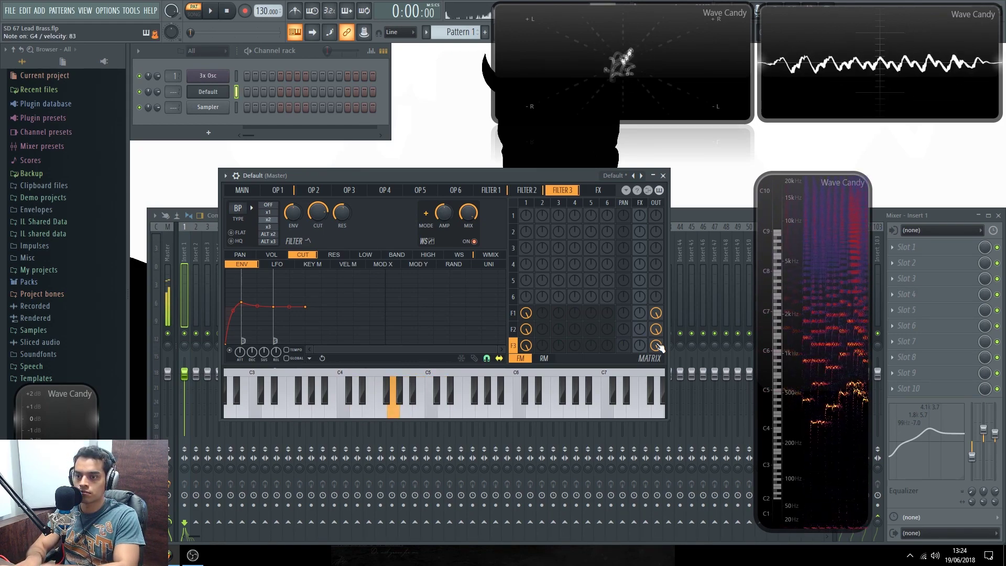
{"action": "right_click", "coordinate": [656, 328]}
{"action": "right_click", "coordinate": [656, 312]}
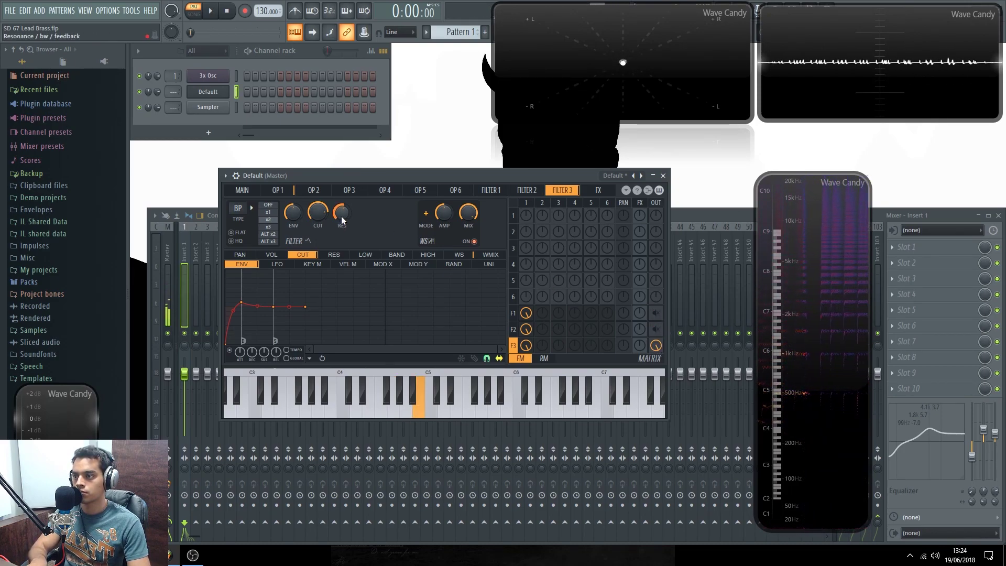
{"action": "right_click", "coordinate": [657, 345]}
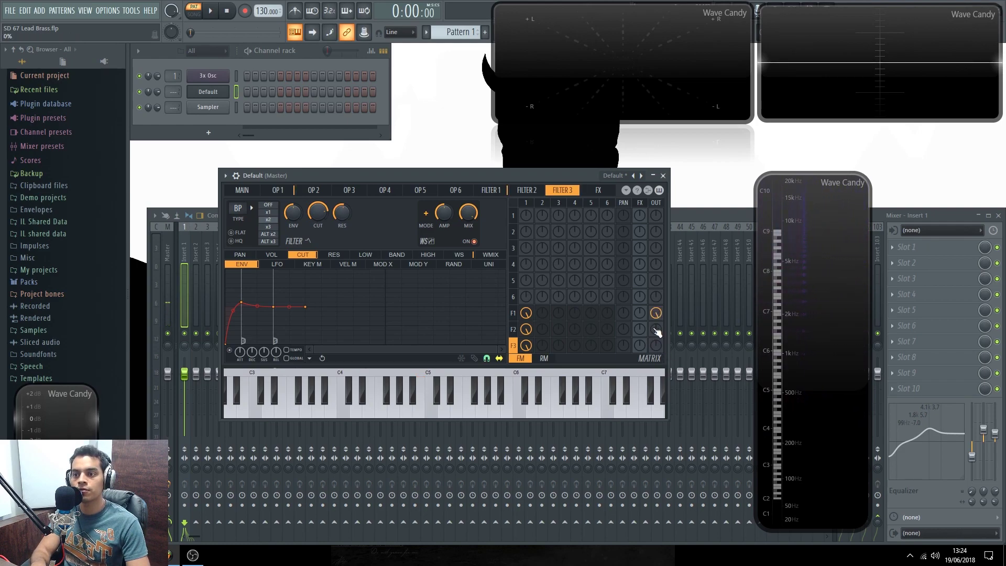
Route filters 1, 2 and 3 to the effects section instead of the direct output, with filter 1's send at 100%.
{"action": "right_click", "coordinate": [640, 313]}
{"action": "right_click", "coordinate": [639, 329]}
{"action": "right_click", "coordinate": [639, 345]}
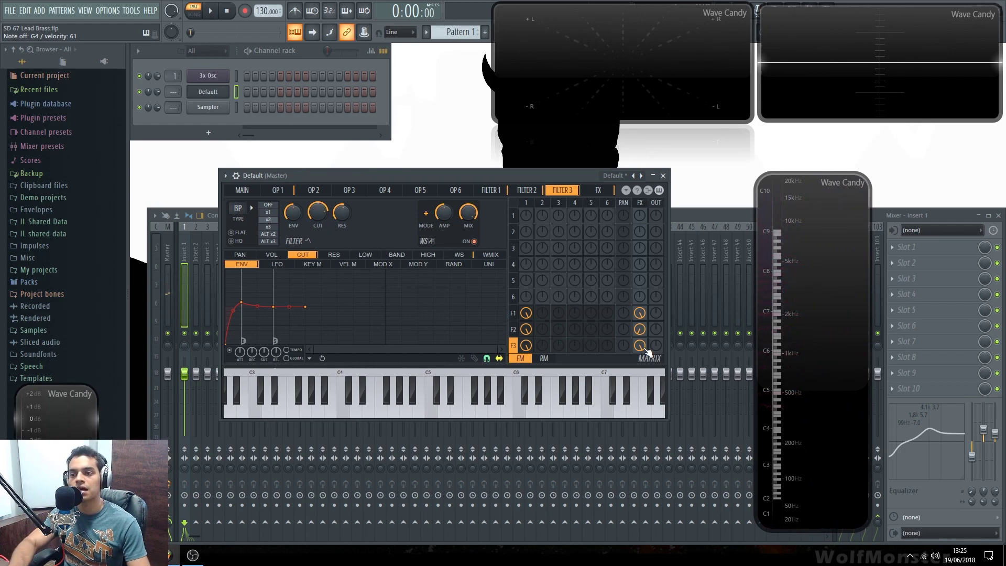
{"action": "right_click", "coordinate": [640, 313]}
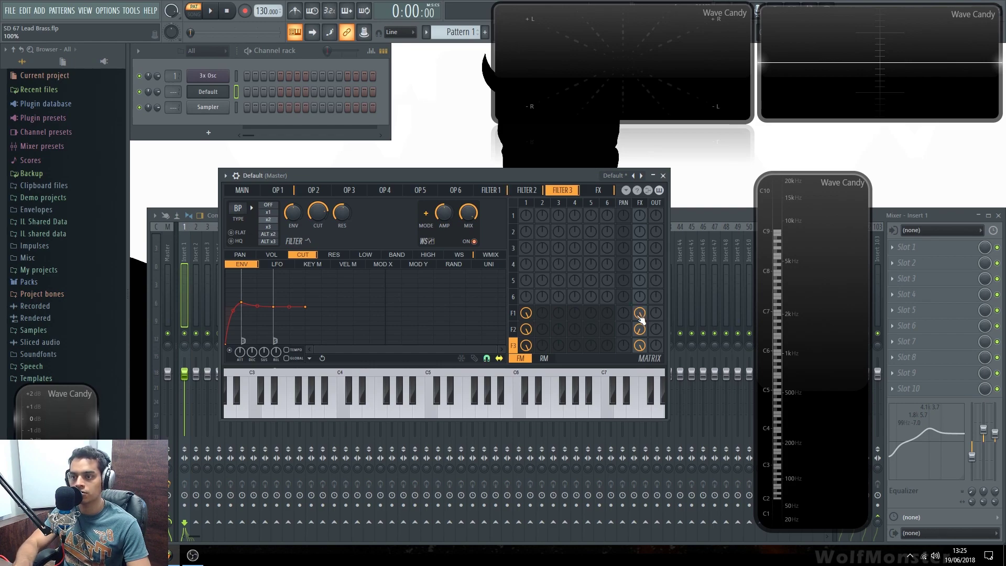
Set the chorus order to 3, raise its depth, and add reverb in the effects section while playing notes.
{"action": "left_click", "coordinate": [597, 190]}
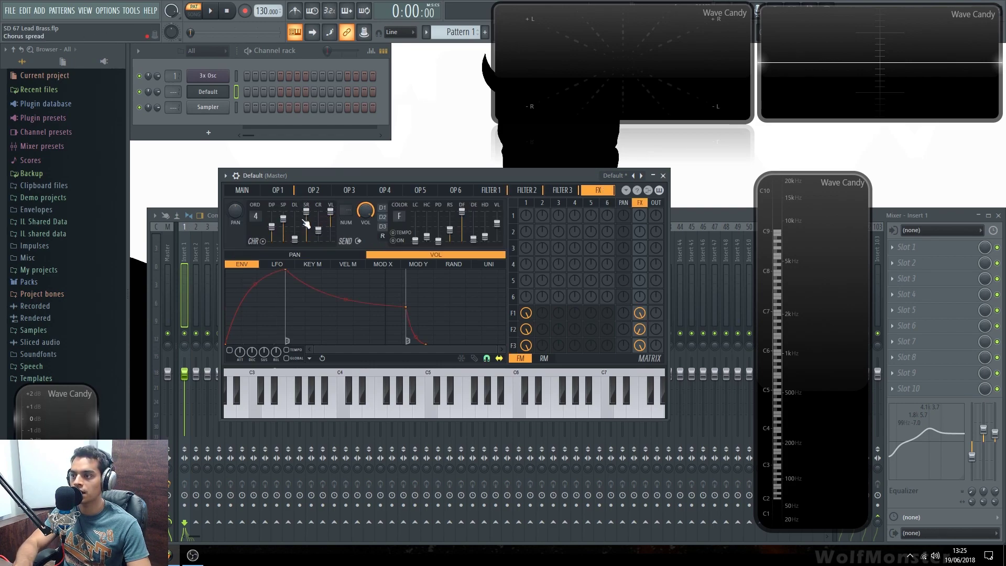
{"action": "left_click_drag", "start_coordinate": [259, 216], "coordinate": [259, 219]}
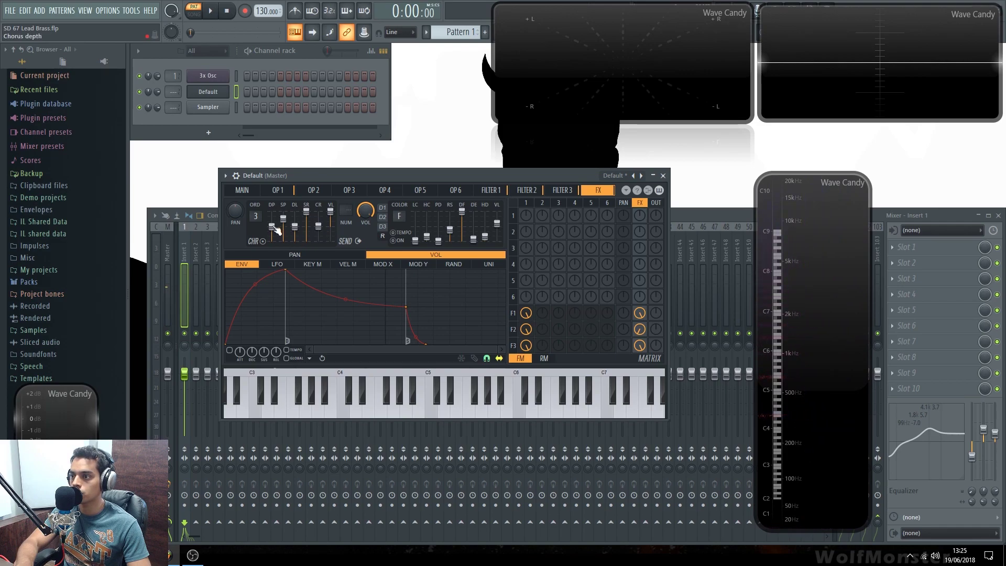
{"action": "mouse_move", "coordinate": [271, 215]}
{"action": "left_mouse_down"}
{"action": "mouse_move", "coordinate": [283, 213]}
{"action": "mouse_move", "coordinate": [285, 223]}
{"action": "mouse_move", "coordinate": [272, 219]}
{"action": "left_mouse_up"}
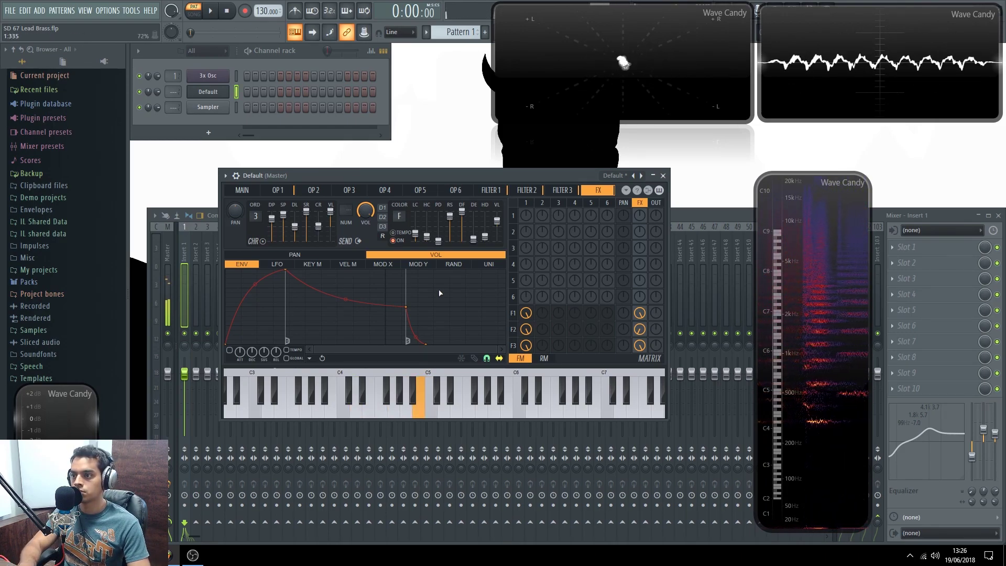
{"action": "left_click", "coordinate": [282, 191]}
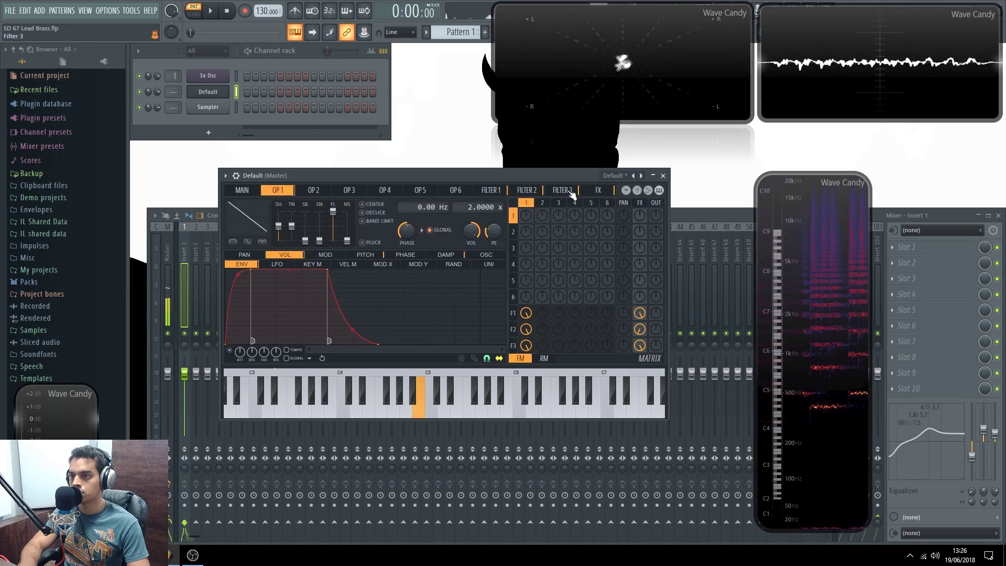
{"action": "left_click", "coordinate": [495, 191]}
{"action": "left_click", "coordinate": [528, 192]}
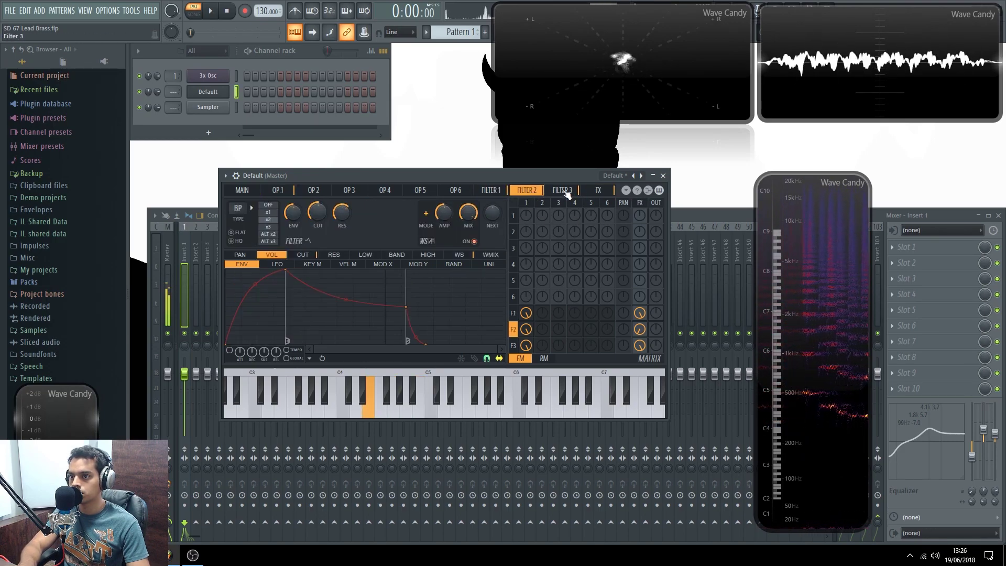
{"action": "left_click", "coordinate": [564, 191]}
Add a tempo-synced ping-pong echo with the first delay in the effects section and slightly lower its volume.
{"action": "left_click", "coordinate": [597, 191]}
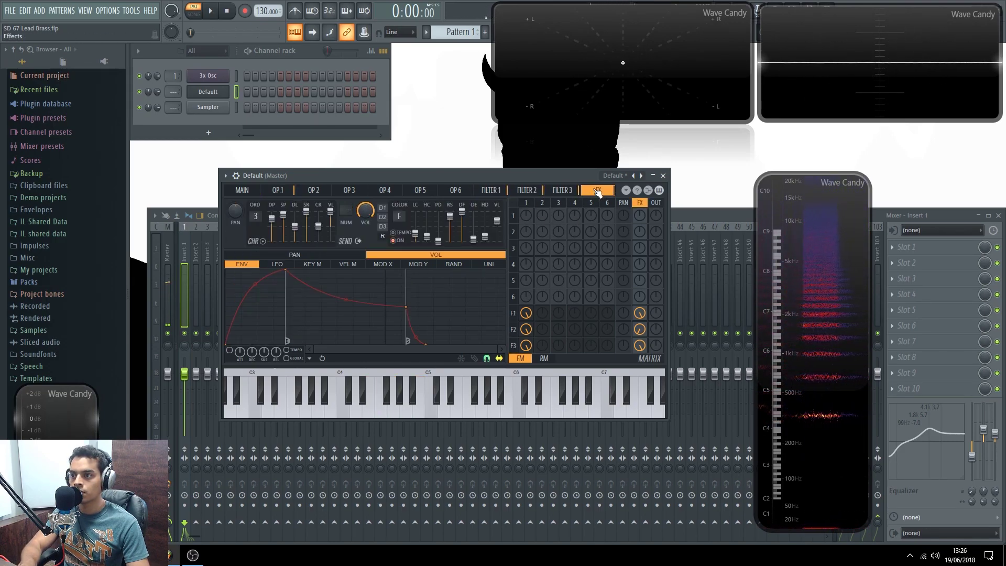
{"action": "left_click", "coordinate": [384, 209]}
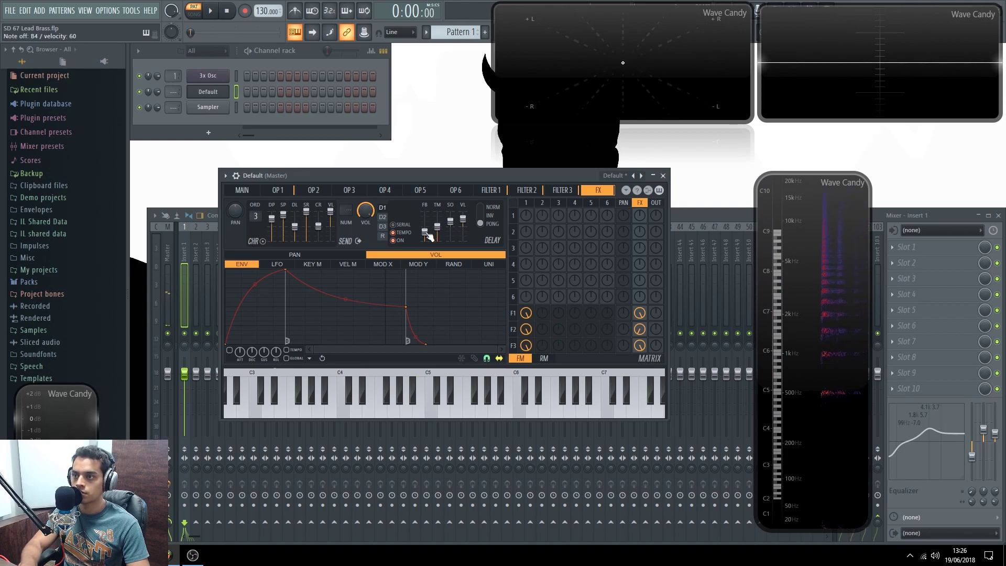
{"action": "left_click_drag", "start_coordinate": [471, 224], "coordinate": [471, 226]}
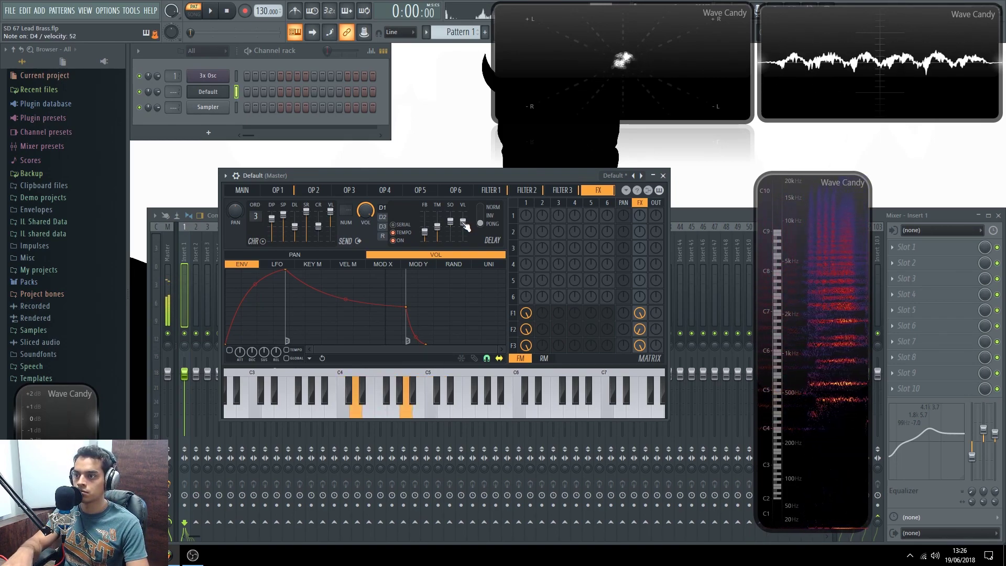
Shorten filter 2's cutoff envelope attack to about 0:145 and lower its peak, comparing it with the cutoff envelopes of filters 1 and 3.
{"action": "left_click", "coordinate": [491, 190]}
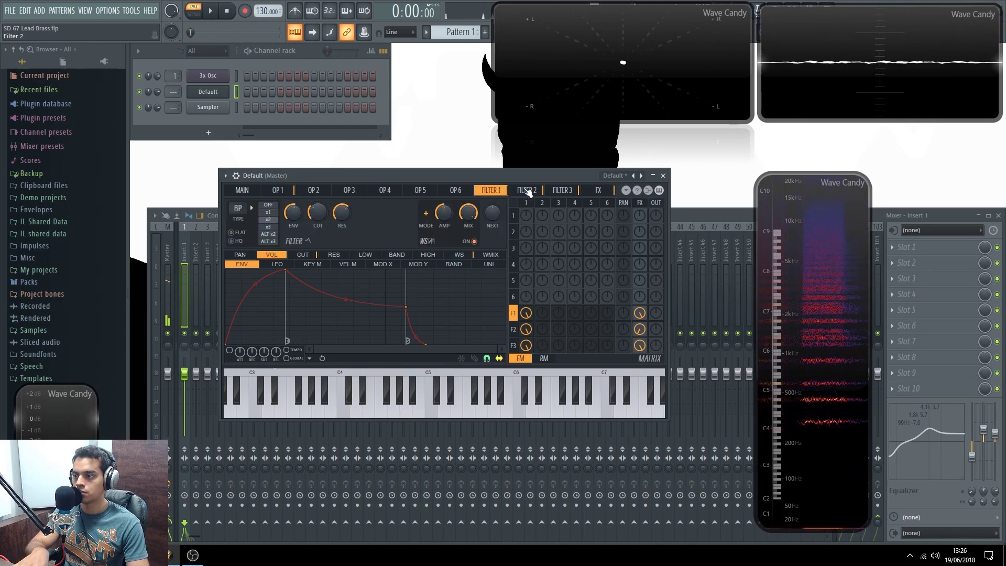
{"action": "left_click", "coordinate": [304, 255]}
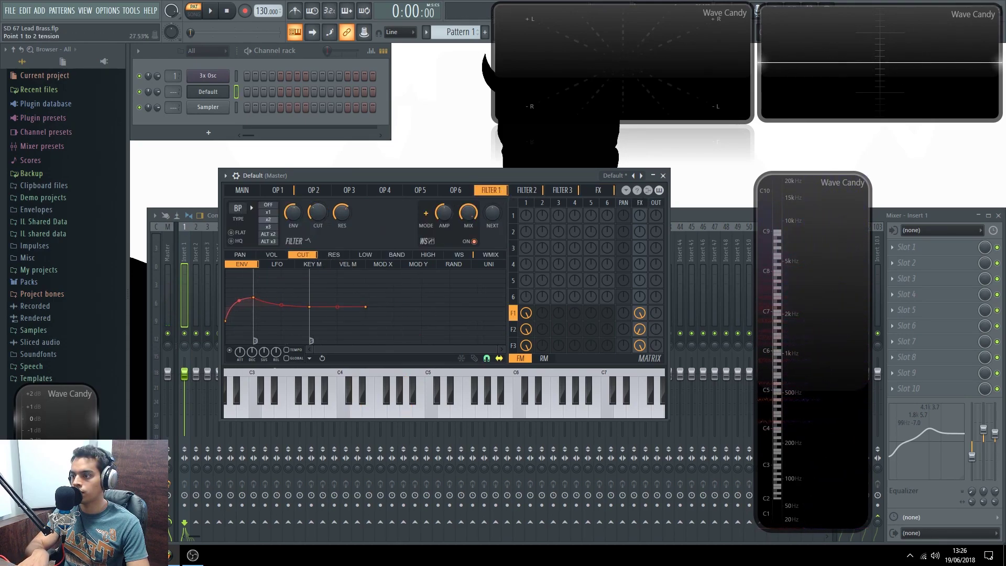
{"action": "left_click", "coordinate": [521, 190]}
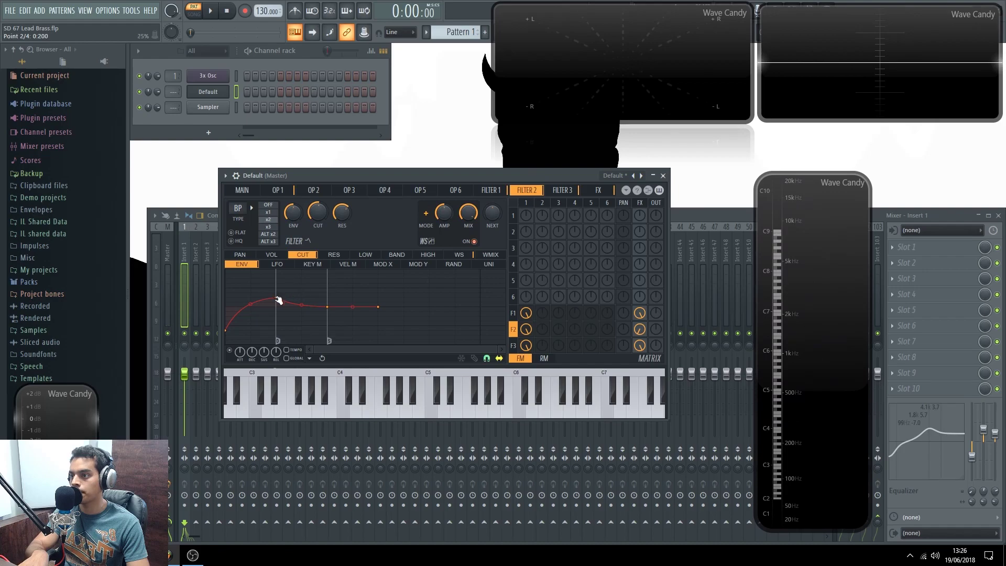
{"action": "left_click_drag", "start_coordinate": [278, 298], "coordinate": [256, 302]}
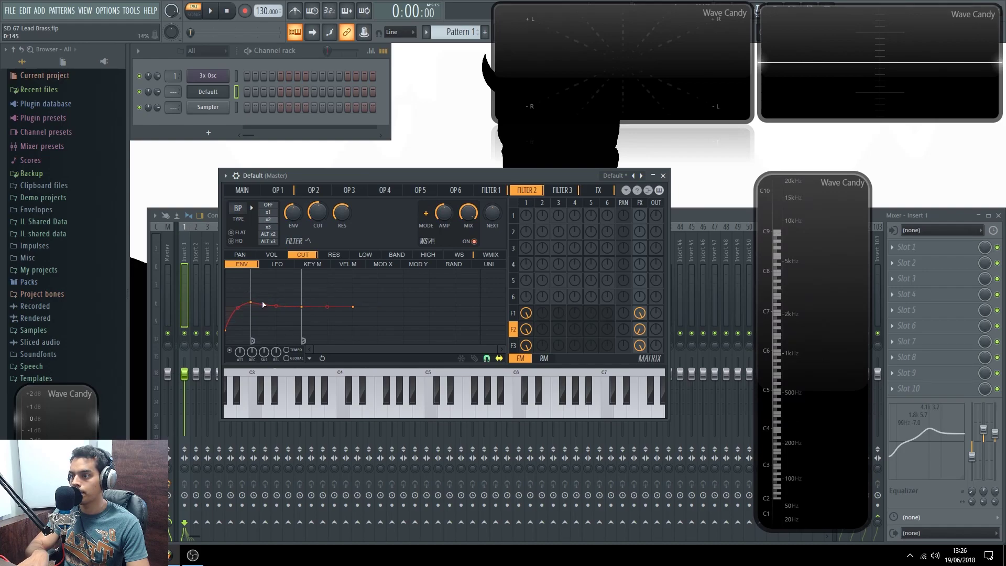
{"action": "left_click", "coordinate": [566, 191]}
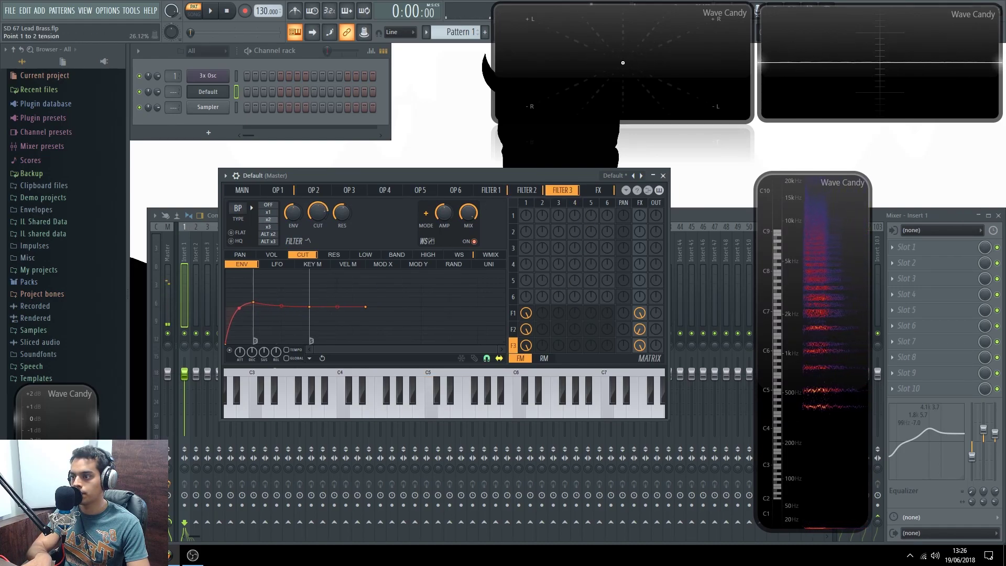
{"action": "left_click", "coordinate": [491, 190]}
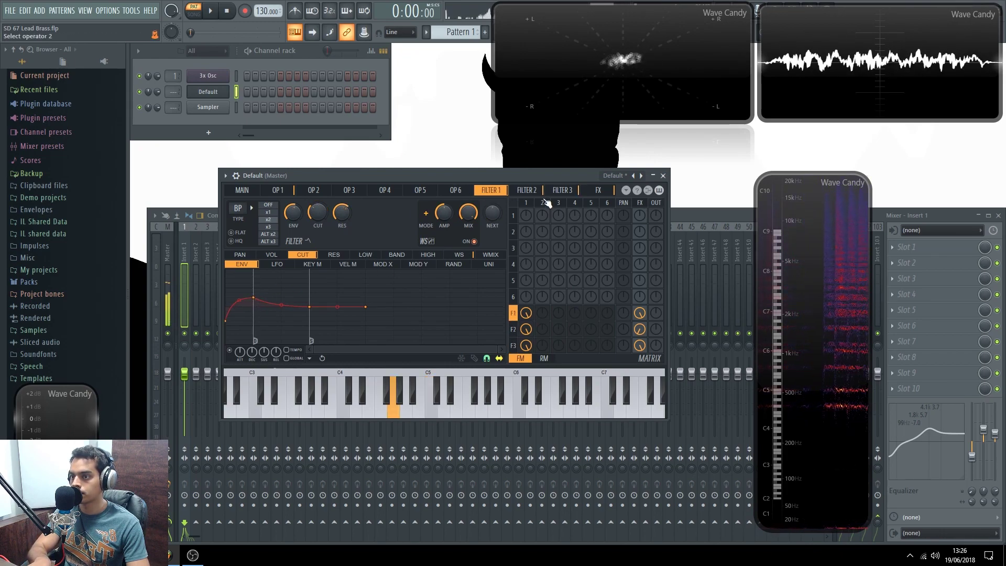
{"action": "left_click", "coordinate": [527, 190]}
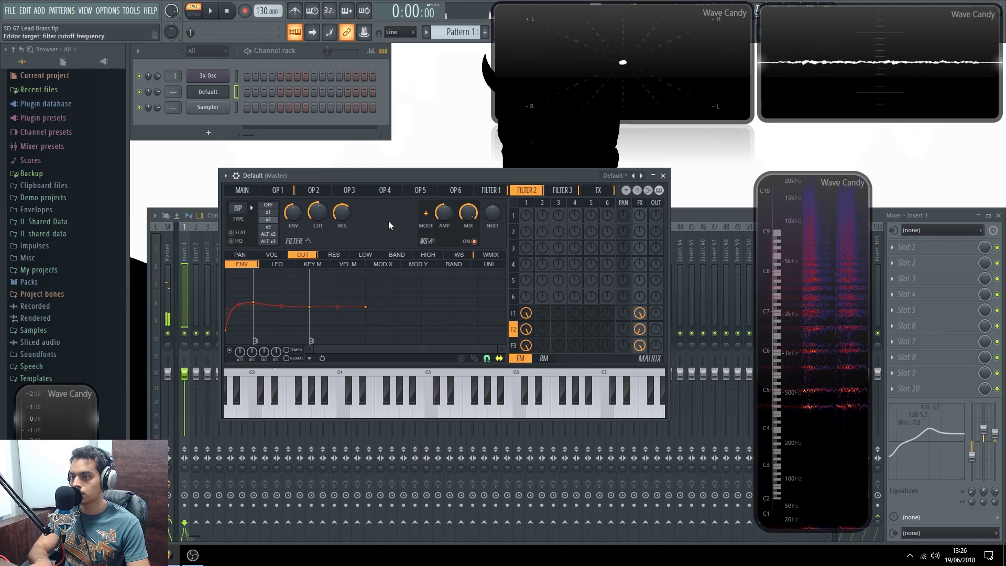
{"action": "left_click", "coordinate": [492, 190]}
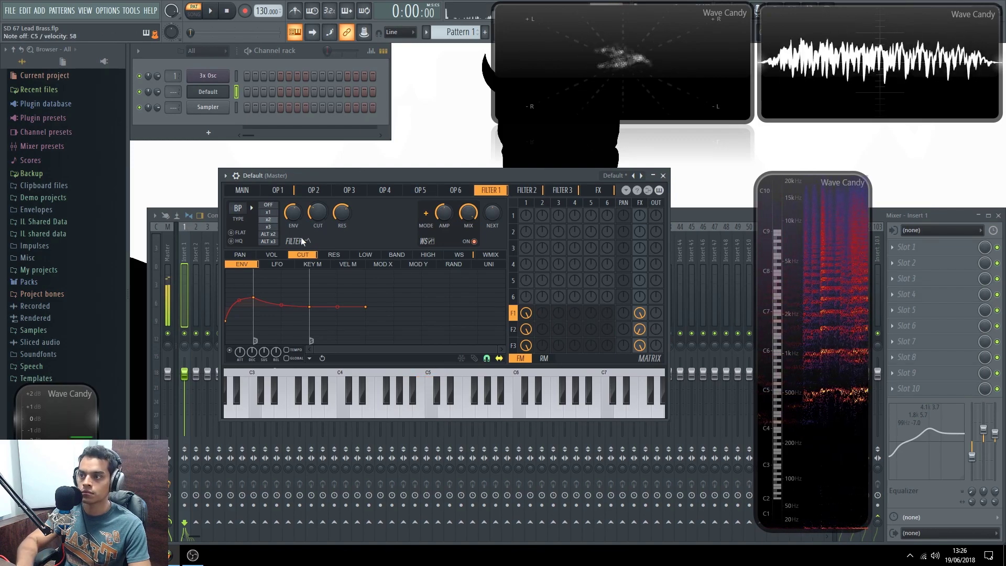
Compare the sound without and with filter 3 by switching its effects send off and on while playing notes.
{"action": "left_click", "coordinate": [244, 191]}
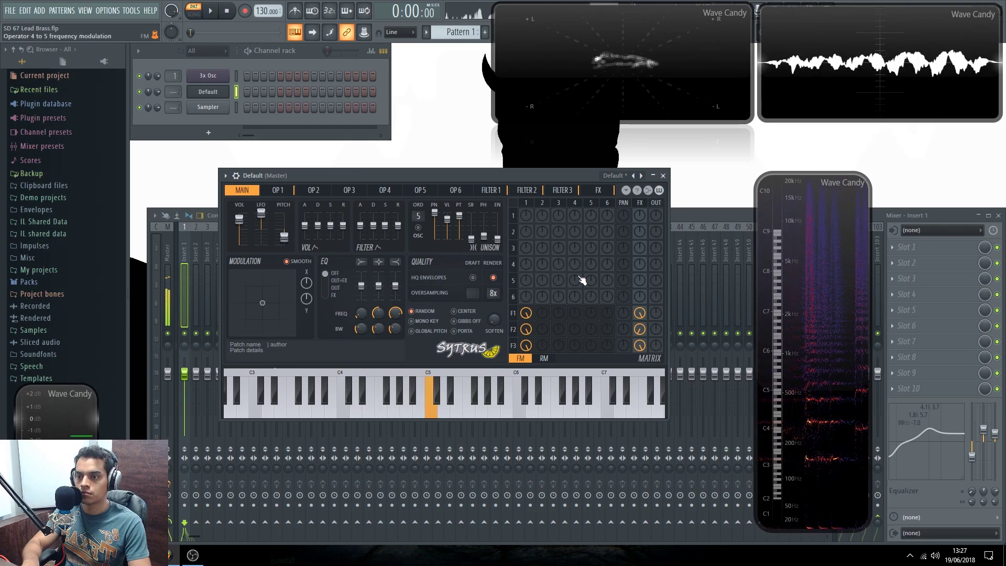
{"action": "right_click", "coordinate": [641, 347]}
{"action": "right_click", "coordinate": [641, 347]}
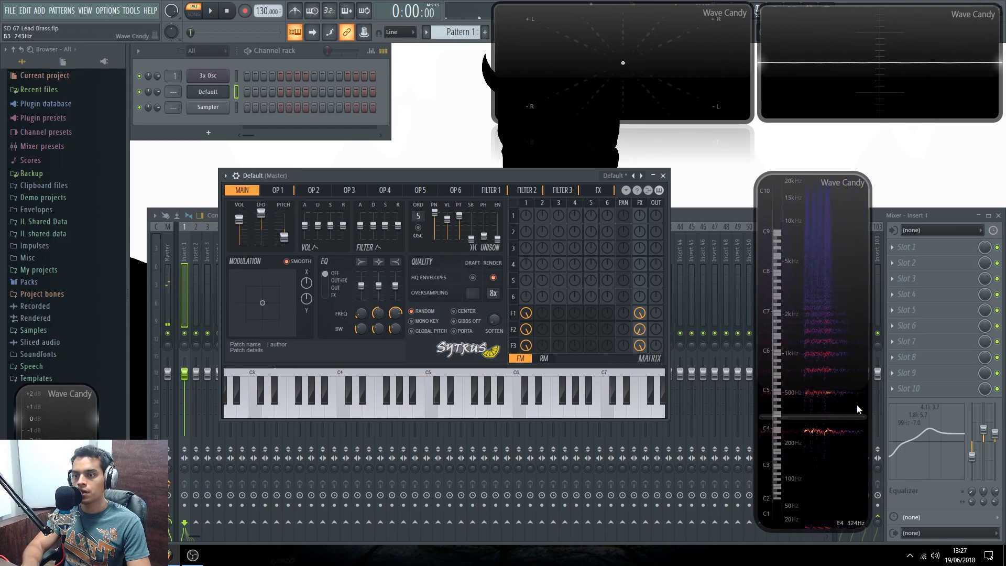
Reshape the Insert 1 mixer equalizer with a -18.0 dB low cut at 43 Hz and a mid boost of 3.2 dB near 568 Hz.
{"action": "left_click", "coordinate": [949, 216]}
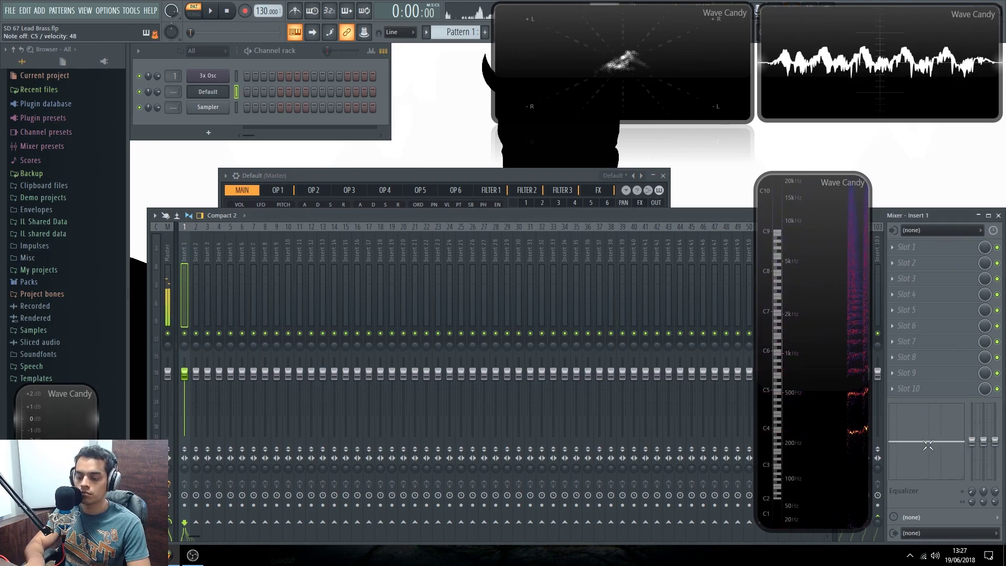
{"action": "left_click_drag", "start_coordinate": [932, 437], "coordinate": [892, 479]}
{"action": "left_click_drag", "start_coordinate": [972, 502], "coordinate": [971, 484]}
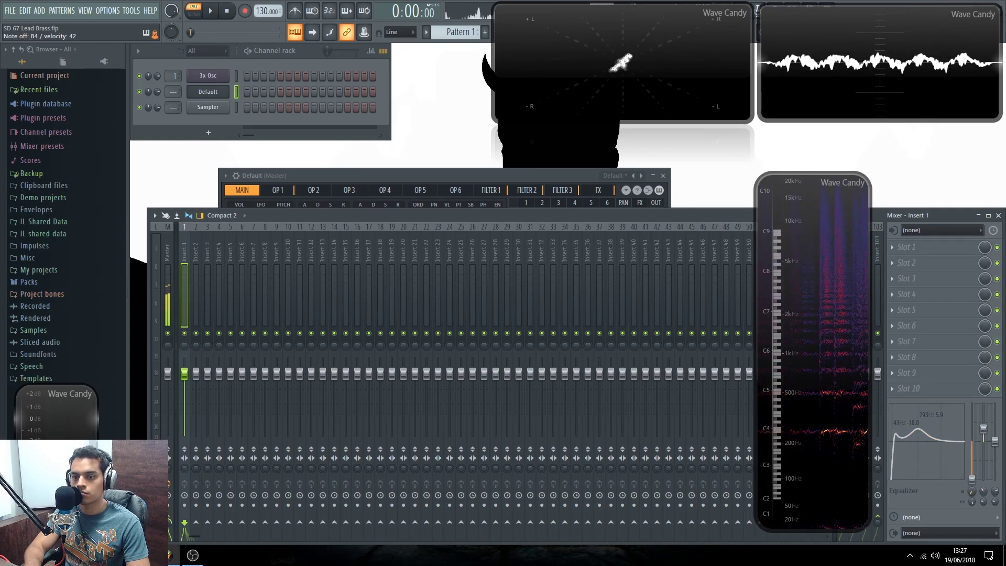
{"action": "left_click_drag", "start_coordinate": [946, 441], "coordinate": [902, 435]}
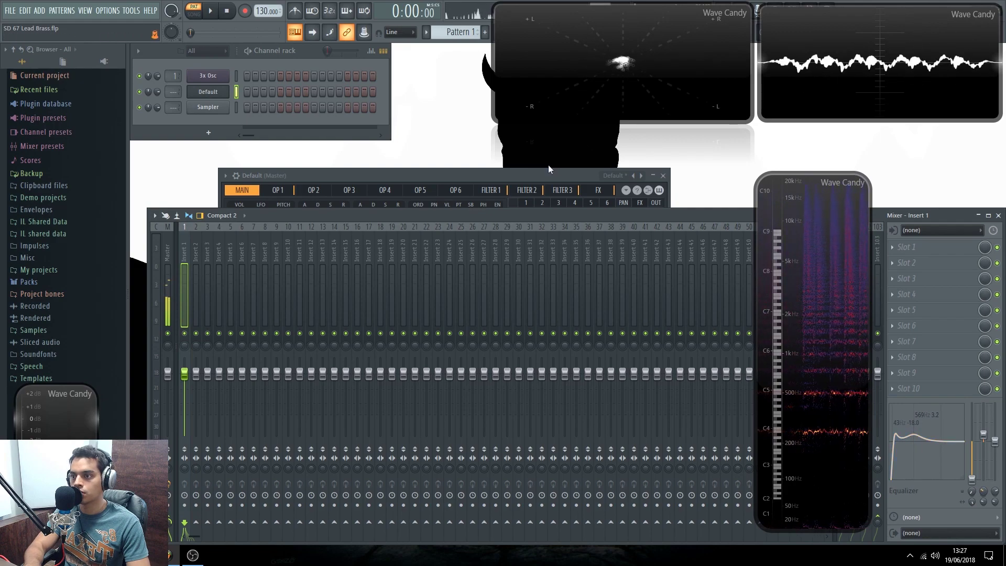
Apply the synth's own EQ to OUT+FX, raise its middle band and lower that band's frequency.
{"action": "left_click", "coordinate": [540, 176]}
{"action": "left_click", "coordinate": [325, 281]}
{"action": "left_click_drag", "start_coordinate": [378, 286], "coordinate": [379, 279]}
{"action": "left_click_drag", "start_coordinate": [378, 314], "coordinate": [378, 323]}
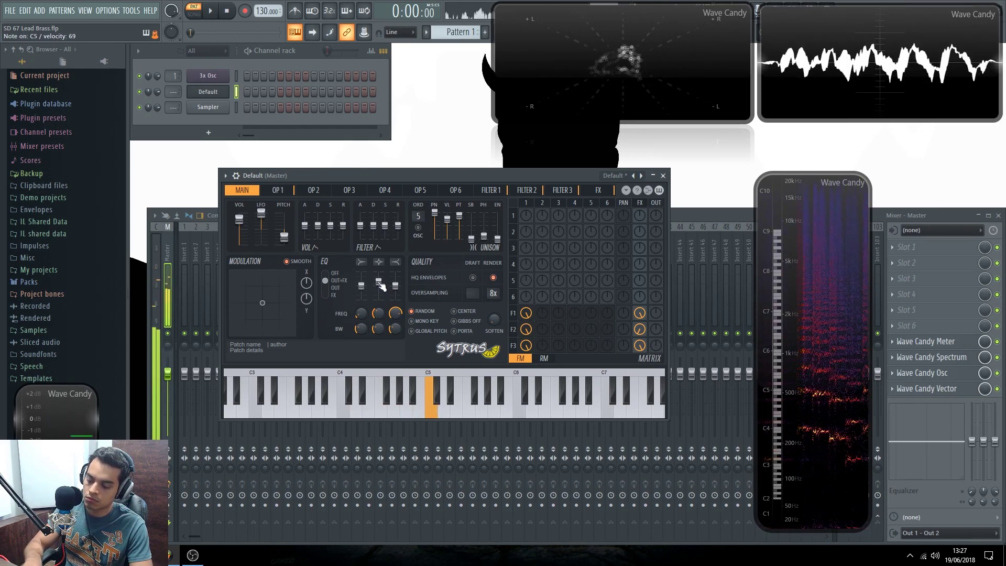
Change the reverb color to W+ in the effects section.
{"action": "left_click", "coordinate": [598, 191]}
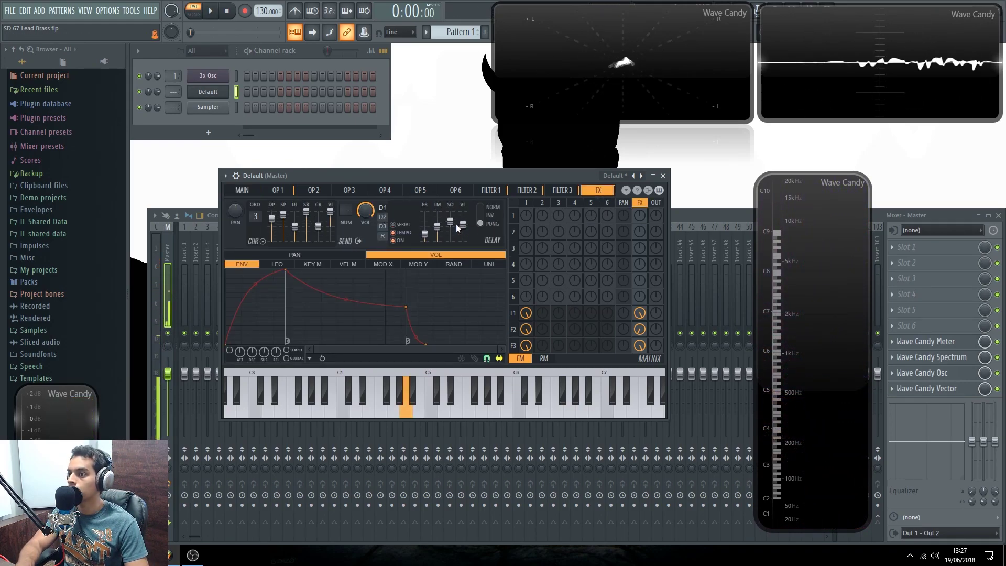
{"action": "left_click", "coordinate": [383, 236]}
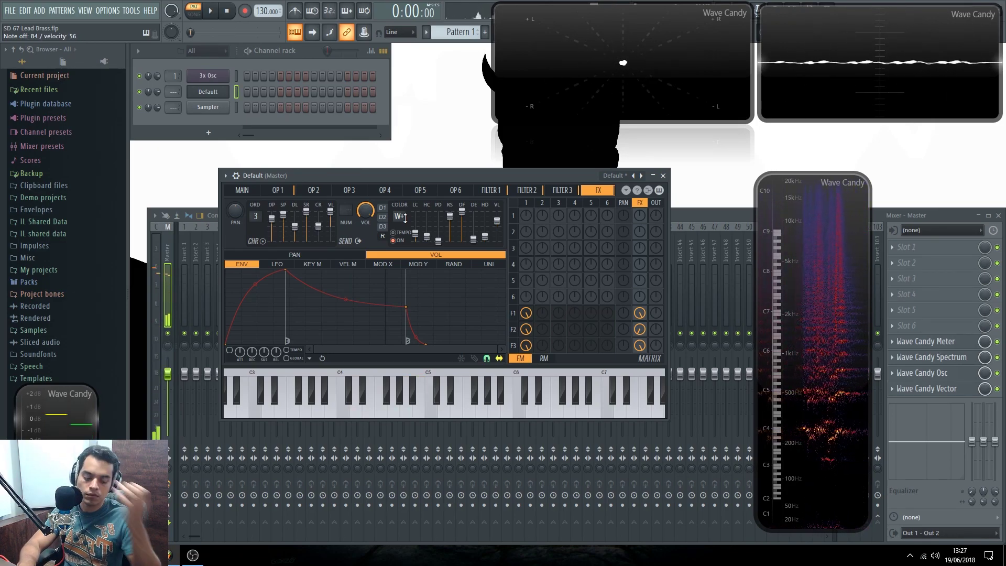
Enable portamento in the channel's polyphony settings, raise the slide time while playing notes, and return to the synth's controls.
{"action": "left_click", "coordinate": [237, 176]}
{"action": "left_click", "coordinate": [257, 194]}
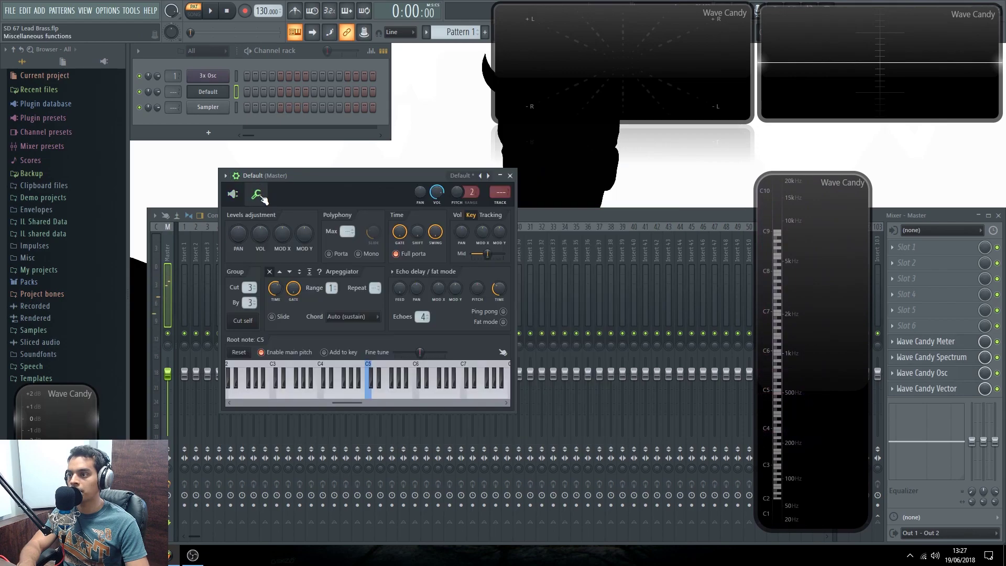
{"action": "left_click", "coordinate": [328, 254]}
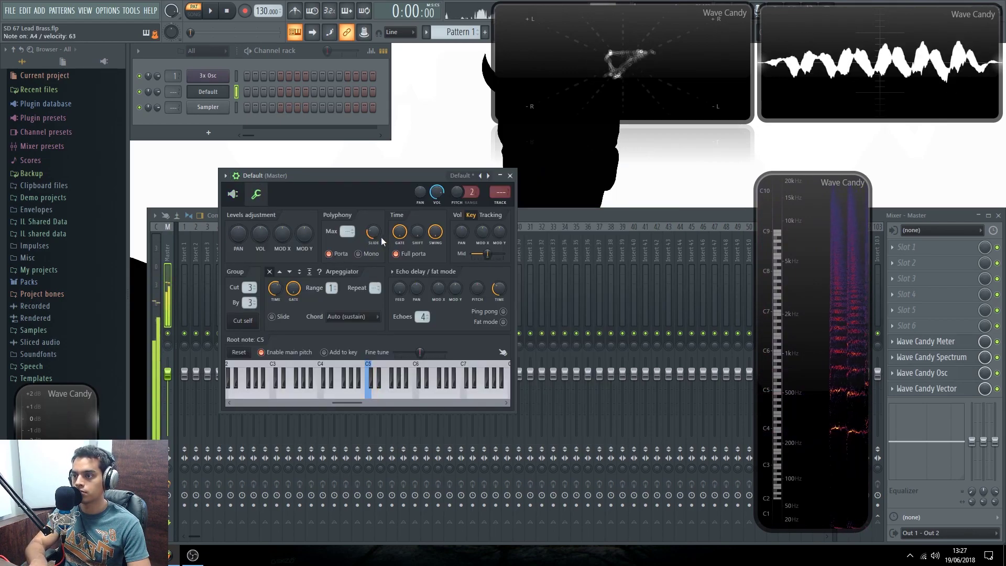
{"action": "left_click_drag", "start_coordinate": [374, 238], "coordinate": [374, 224]}
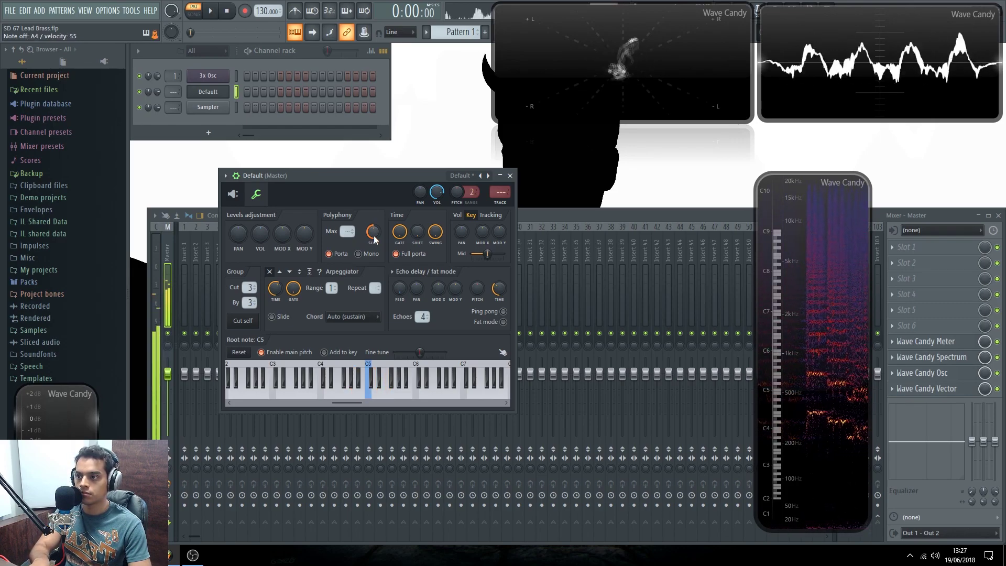
{"action": "left_click", "coordinate": [251, 194]}
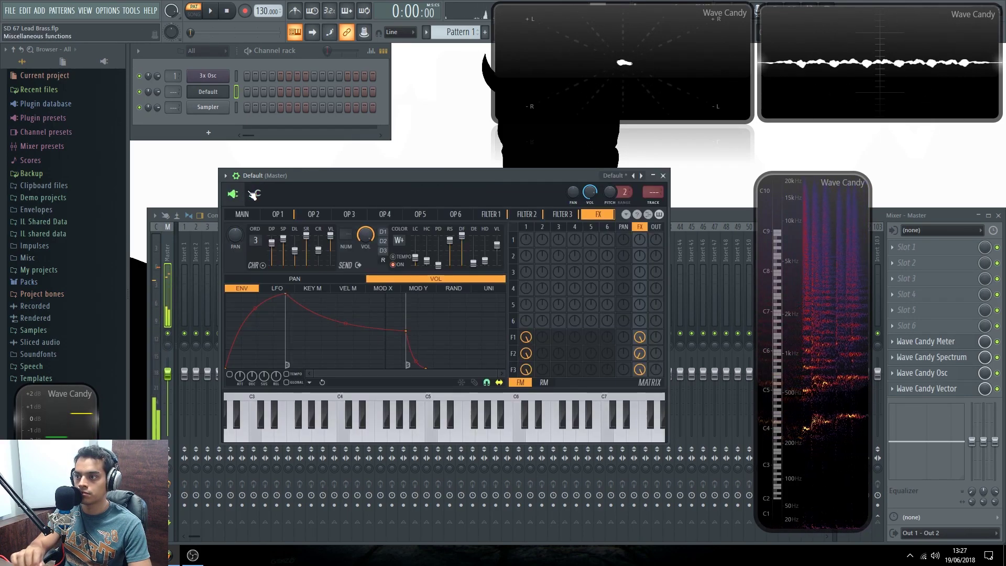